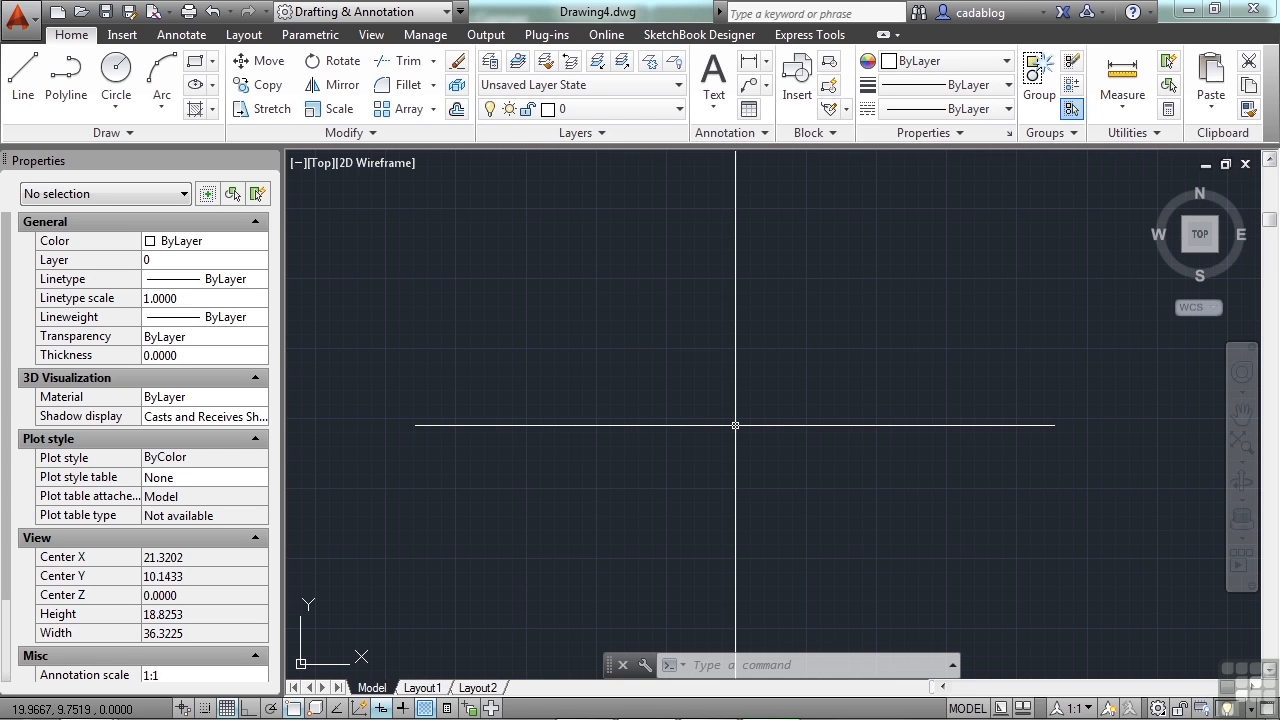
- Open the drawing annotation.dwg and switch to its model space
{"action": "type", "text": "open"}
{"action": "key", "text": "Return"}
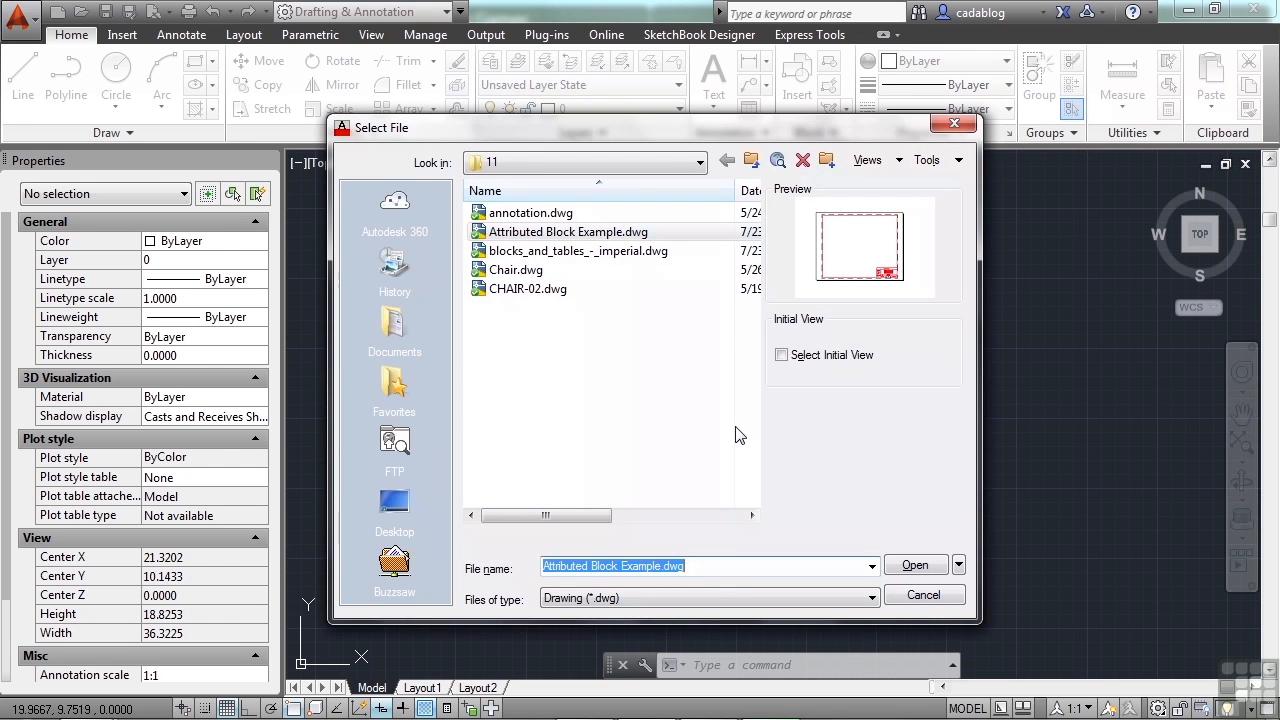
{"action": "left_click", "coordinate": [545, 214]}
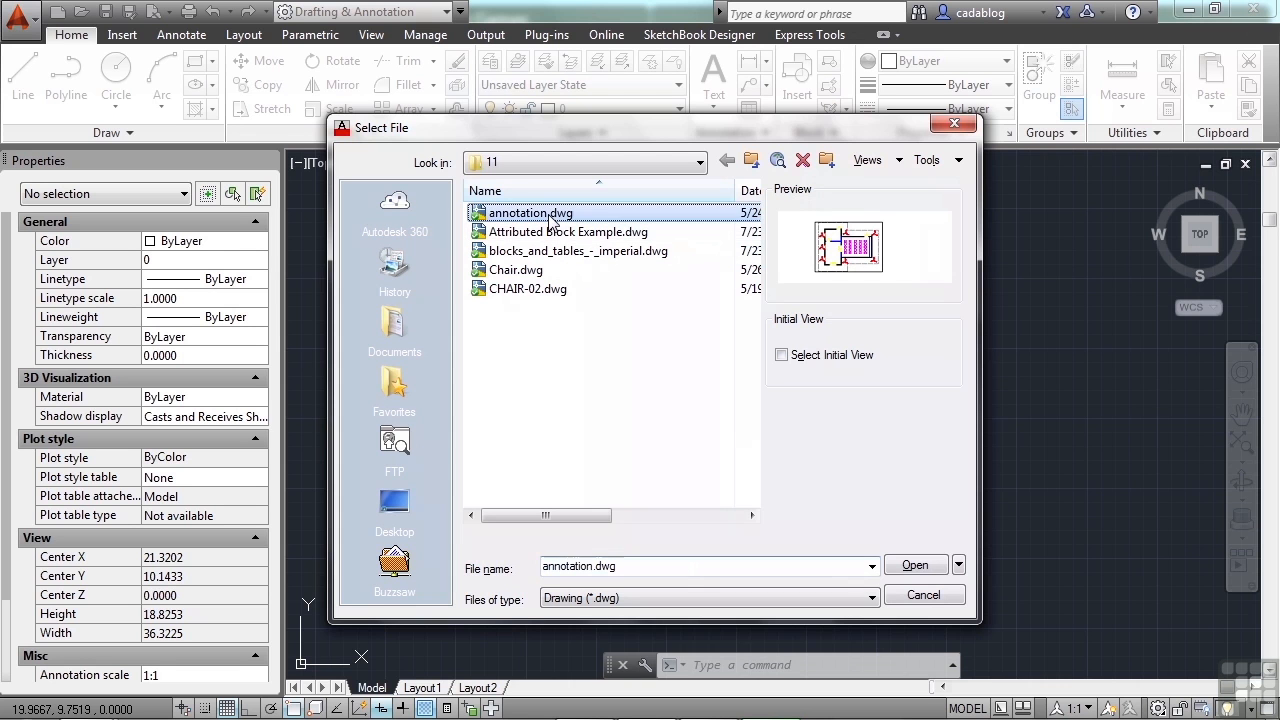
{"action": "left_click", "coordinate": [915, 566]}
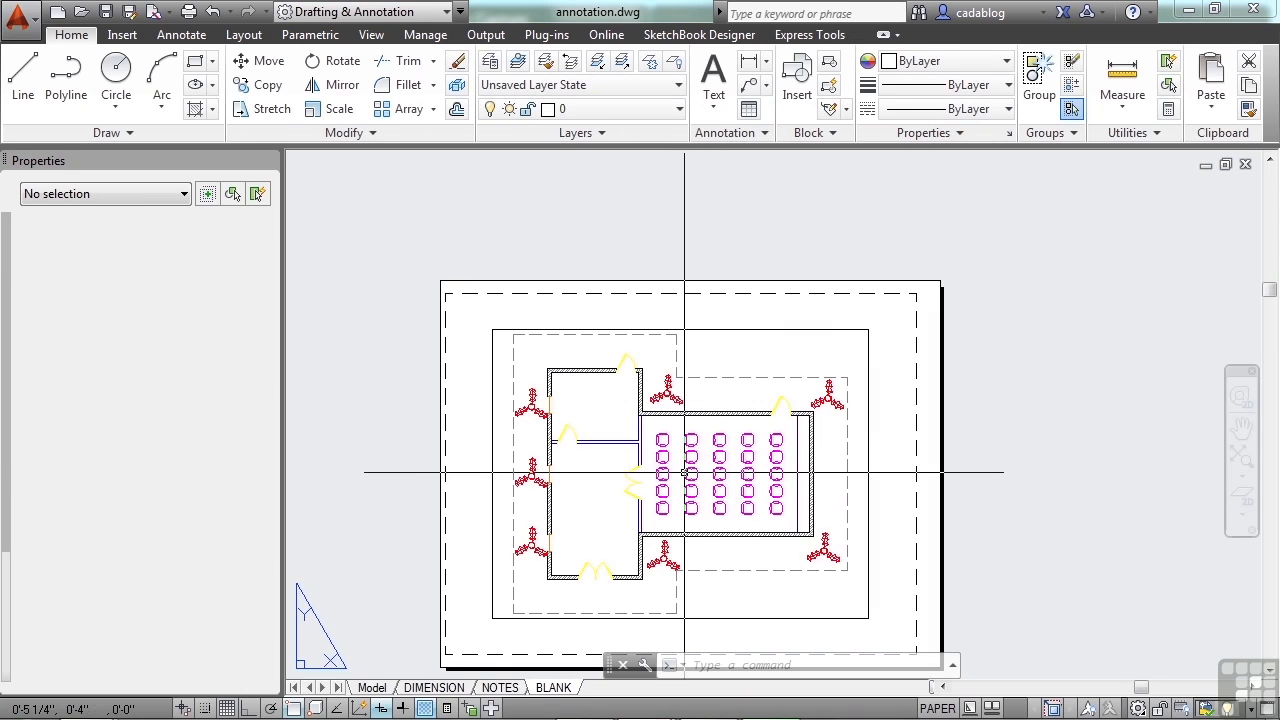
{"action": "middle_click_drag", "start_coordinate": [668, 488], "coordinate": [686, 420]}
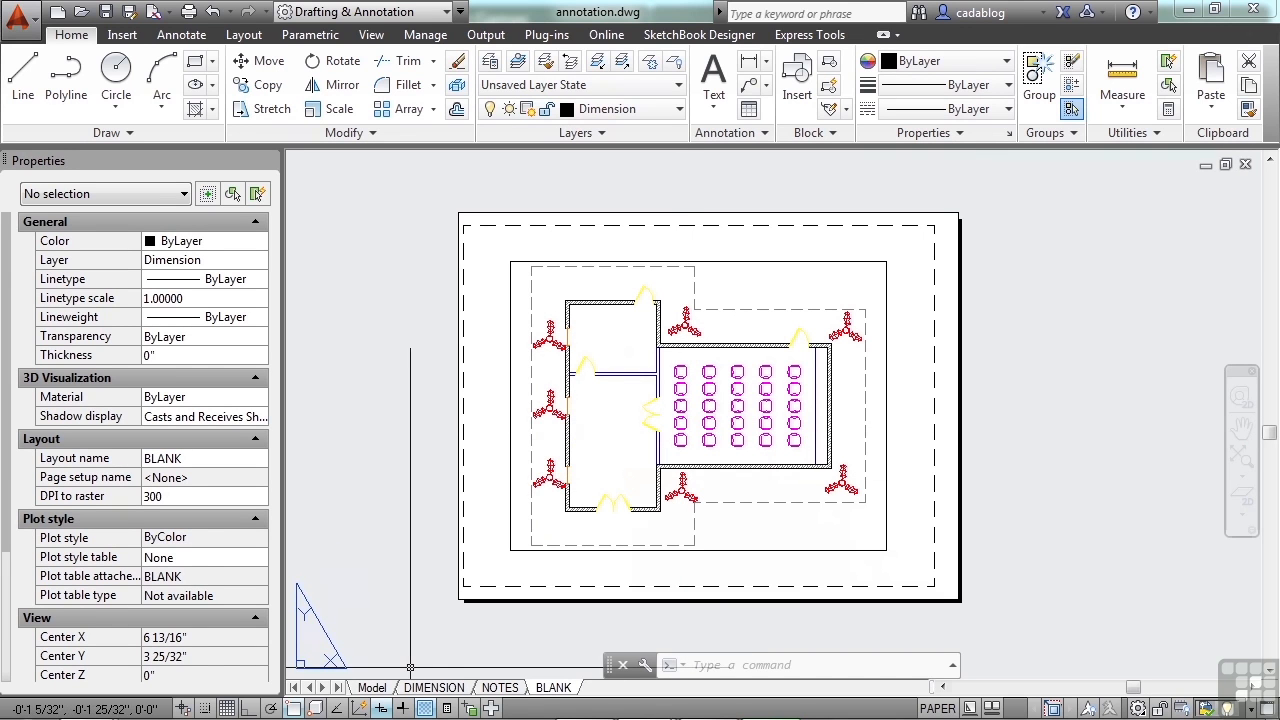
{"action": "left_click", "coordinate": [384, 687]}
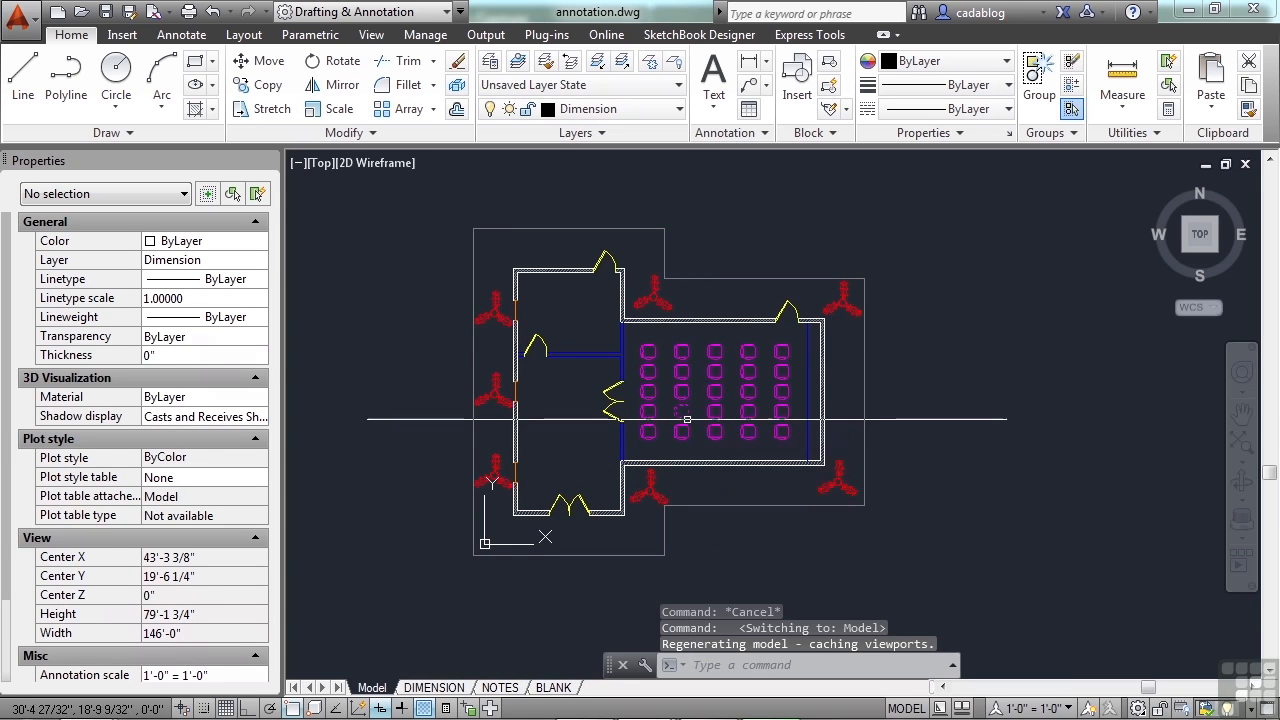
- Inspect the block properties of a chair, an entrance door leaf and a window in the floor plan
{"action": "scroll", "coordinate": [667, 437], "scroll_direction": "up", "scroll_amount": 4}
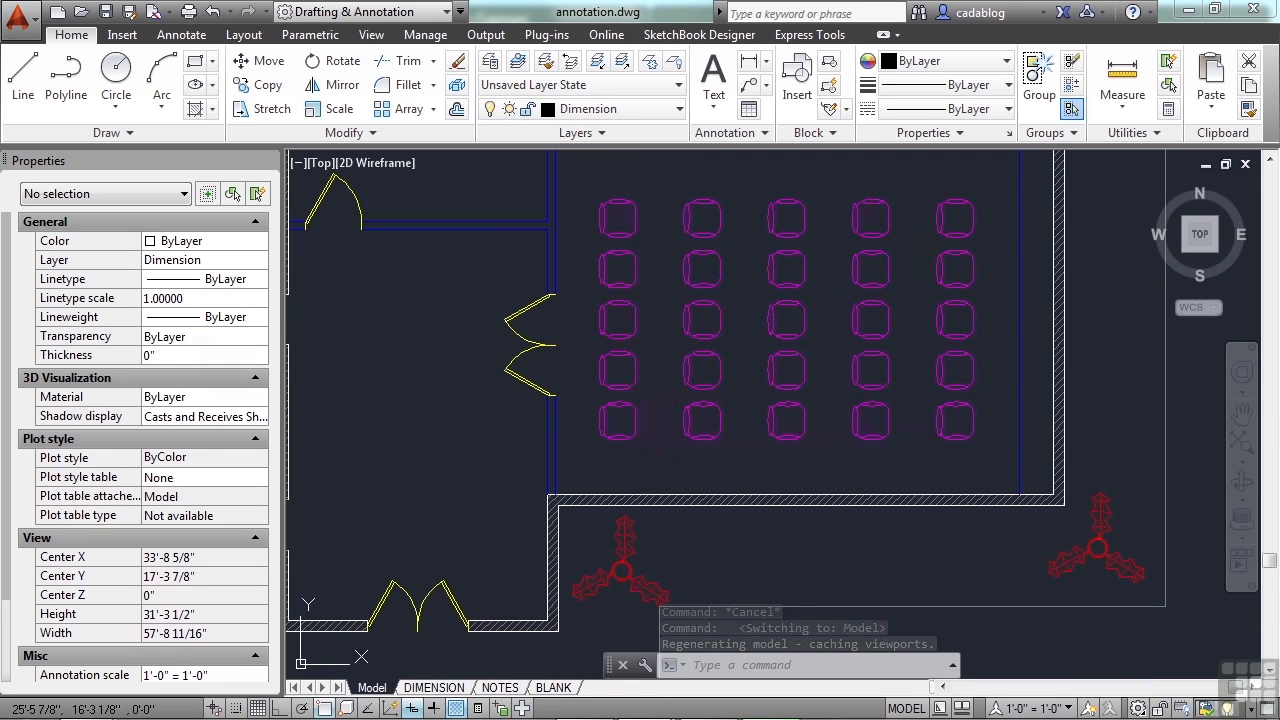
{"action": "left_click", "coordinate": [634, 437]}
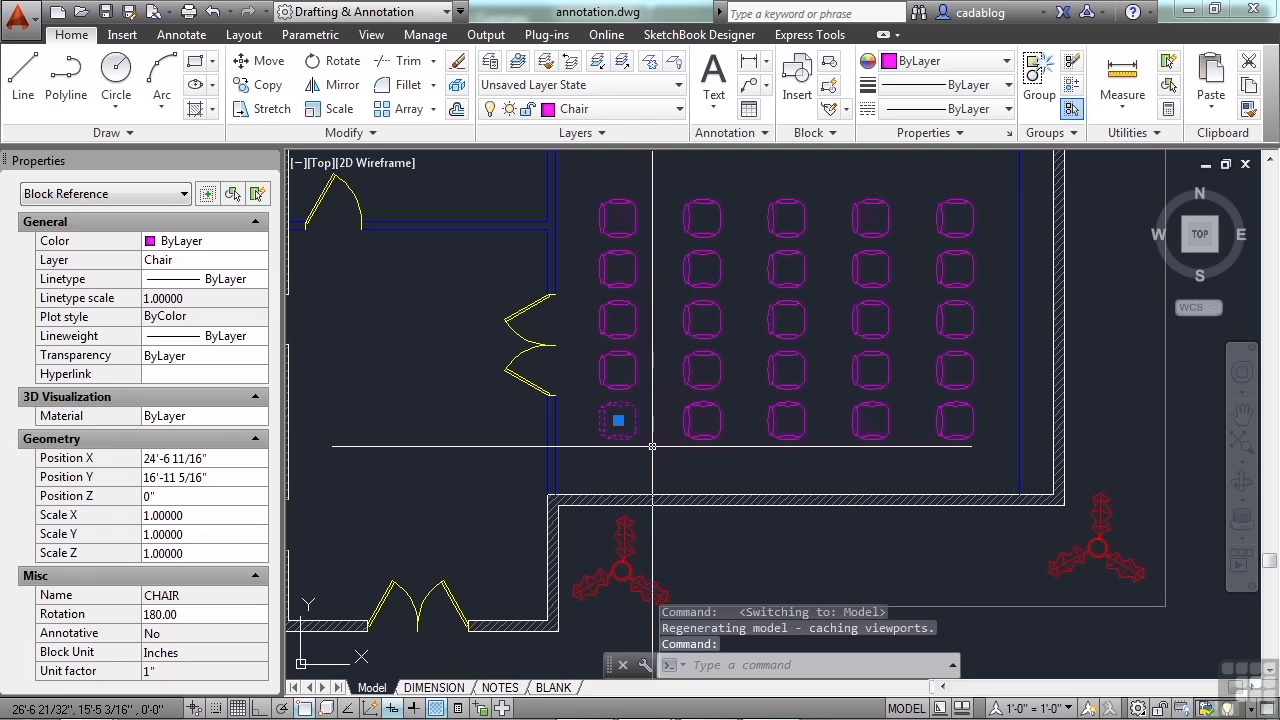
{"action": "key", "text": "Escape"}
{"action": "key", "text": "Escape"}
{"action": "key", "text": "Escape"}
{"action": "middle_click_drag", "start_coordinate": [602, 456], "coordinate": [667, 461]}
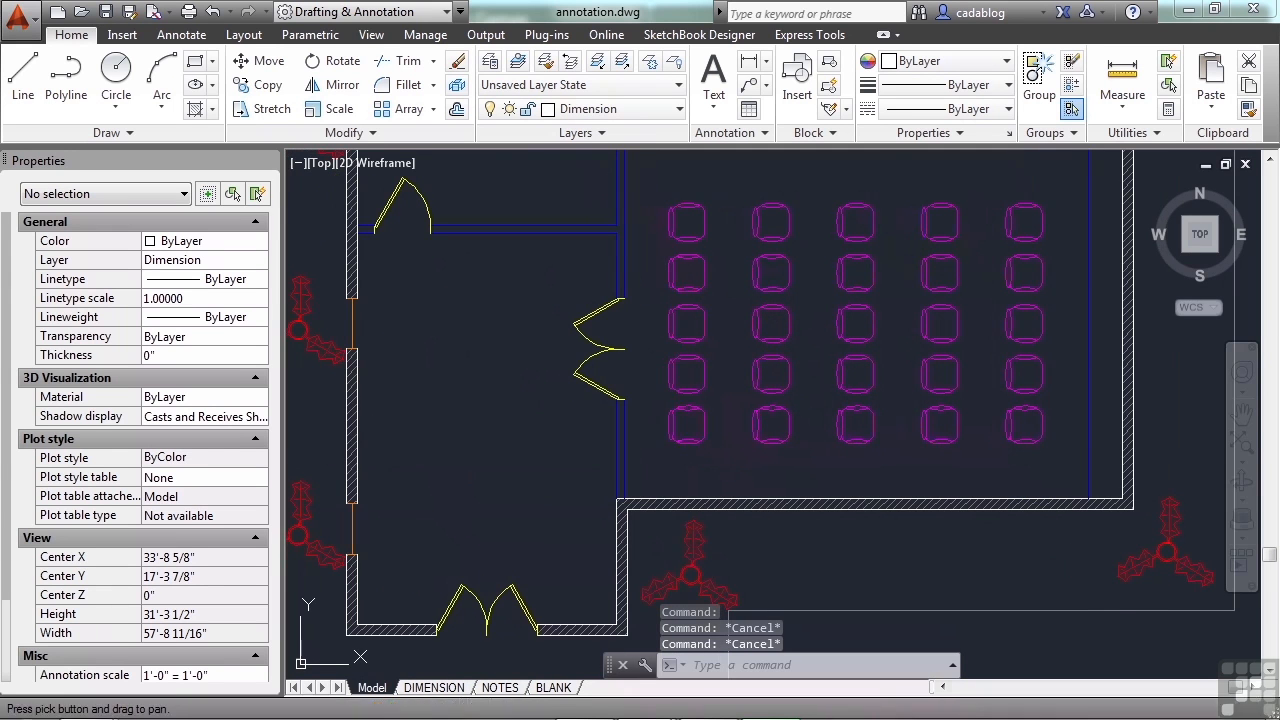
{"action": "left_click", "coordinate": [505, 590]}
{"action": "key", "text": "Escape"}
{"action": "left_click", "coordinate": [352, 522]}
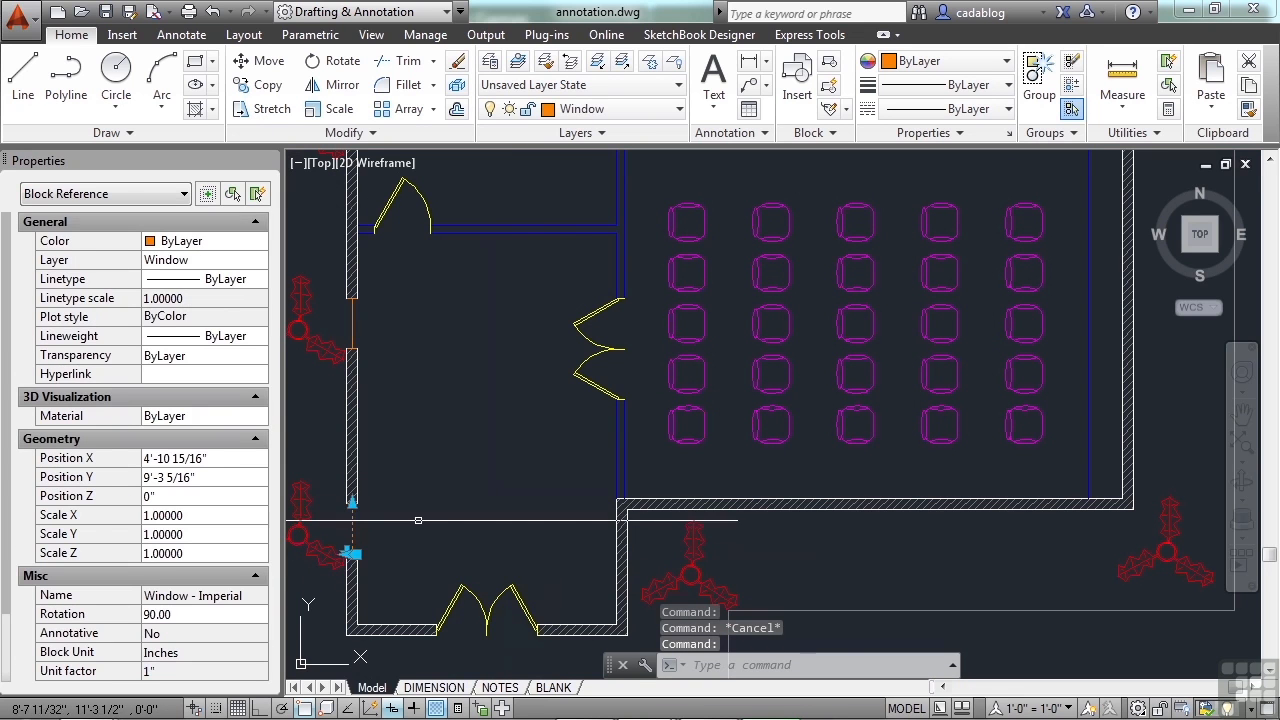
{"action": "key", "text": "Escape"}
{"action": "middle_click_drag", "start_coordinate": [529, 505], "coordinate": [558, 463]}
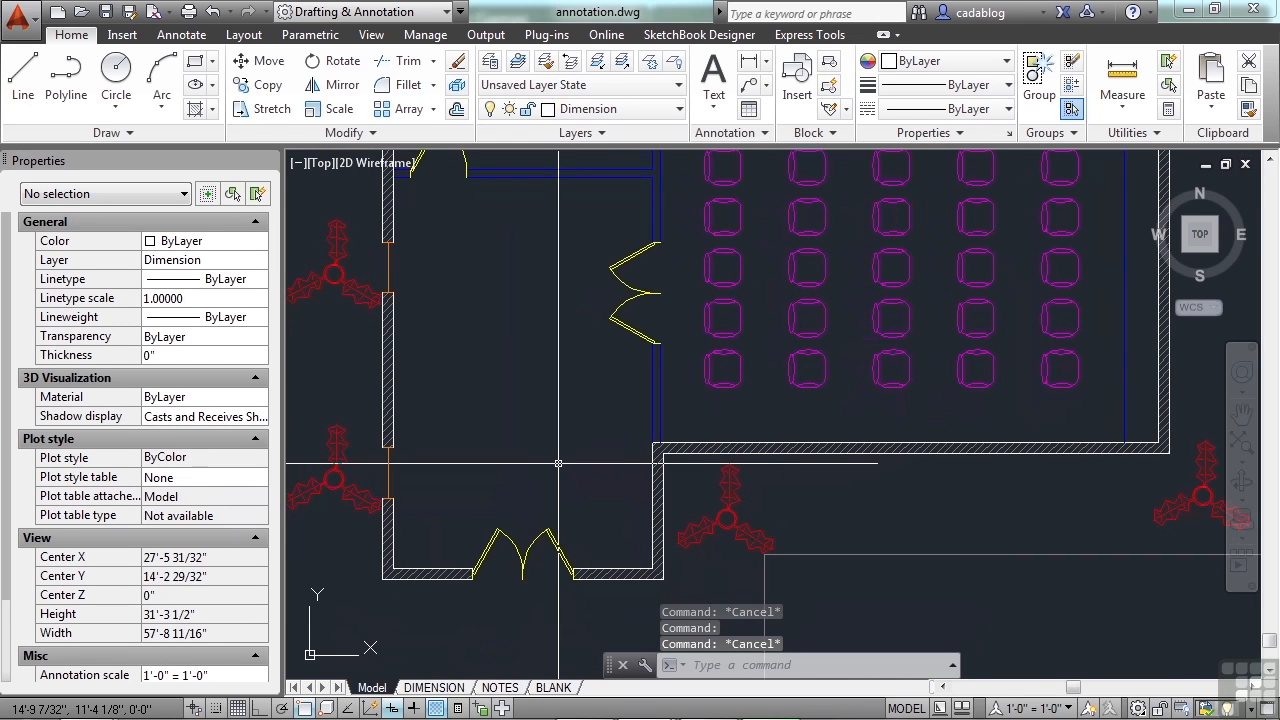
- Widen the right leaf of the bottom entrance door to 3'-4" and shrink the left leaf to meet it
{"action": "scroll", "coordinate": [524, 541], "scroll_direction": "up", "scroll_amount": 2}
{"action": "middle_click_drag", "start_coordinate": [574, 500], "coordinate": [586, 363]}
{"action": "left_click", "coordinate": [594, 393]}
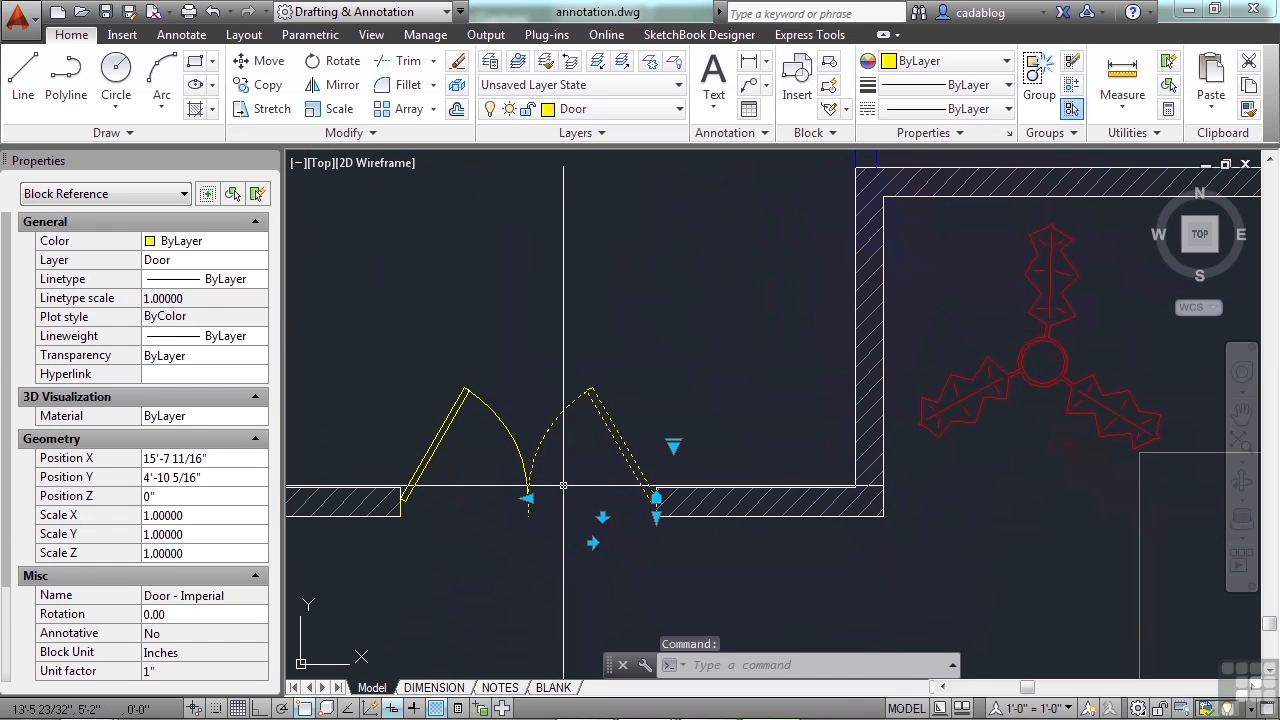
{"action": "scroll", "coordinate": [540, 490], "scroll_direction": "up", "scroll_amount": 2}
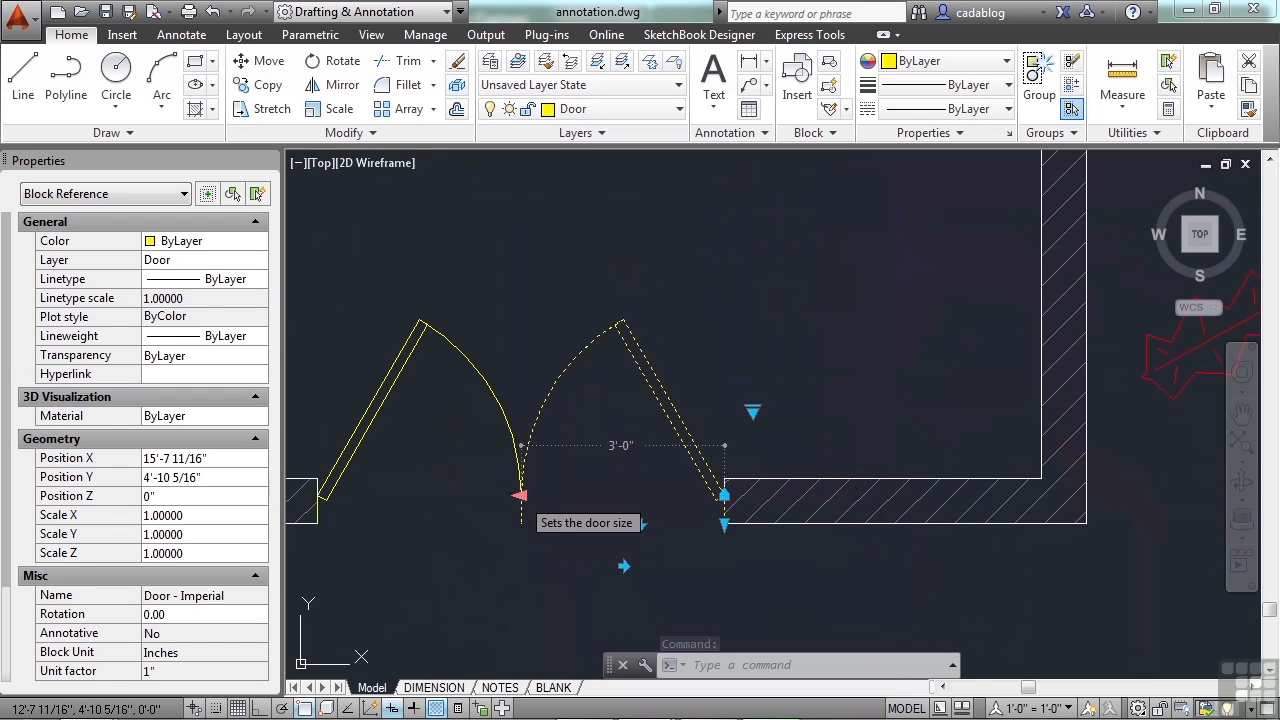
{"action": "left_click", "coordinate": [521, 495]}
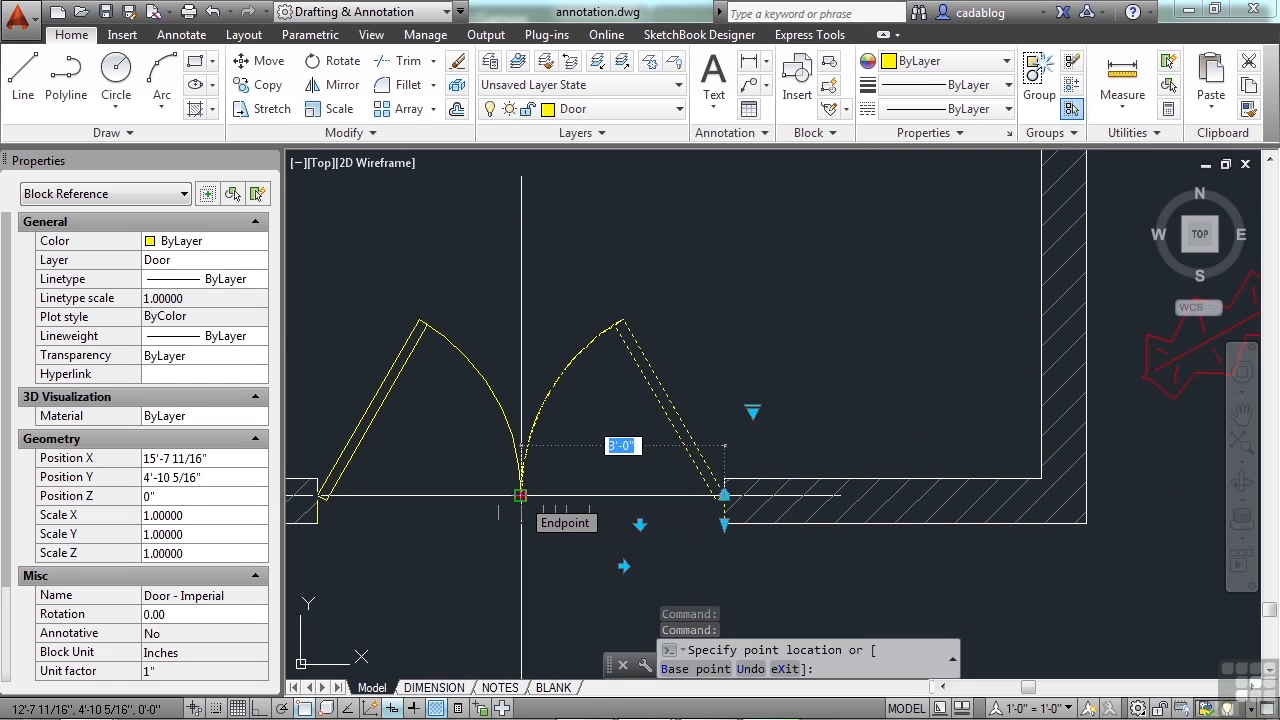
{"action": "scroll", "coordinate": [520, 495], "scroll_direction": "up", "scroll_amount": 2}
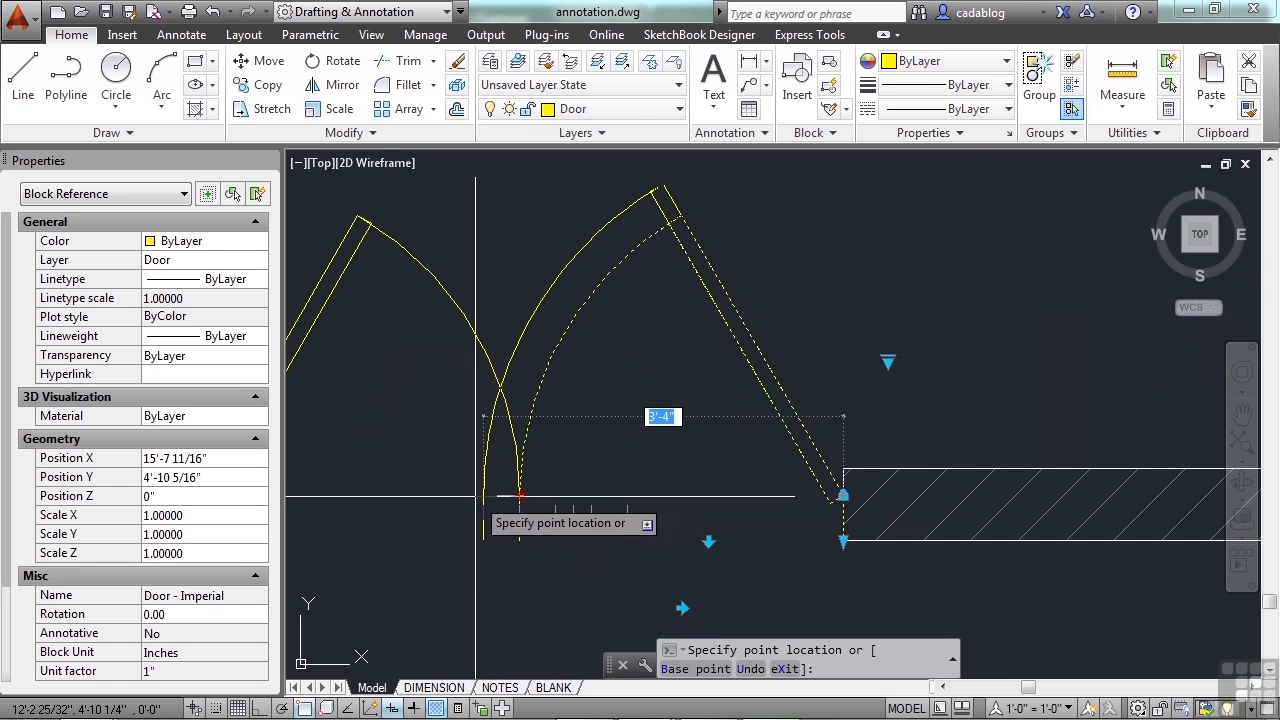
{"action": "left_click", "coordinate": [479, 495]}
{"action": "left_click", "coordinate": [518, 517]}
{"action": "left_click", "coordinate": [519, 495]}
{"action": "left_click", "coordinate": [482, 495]}
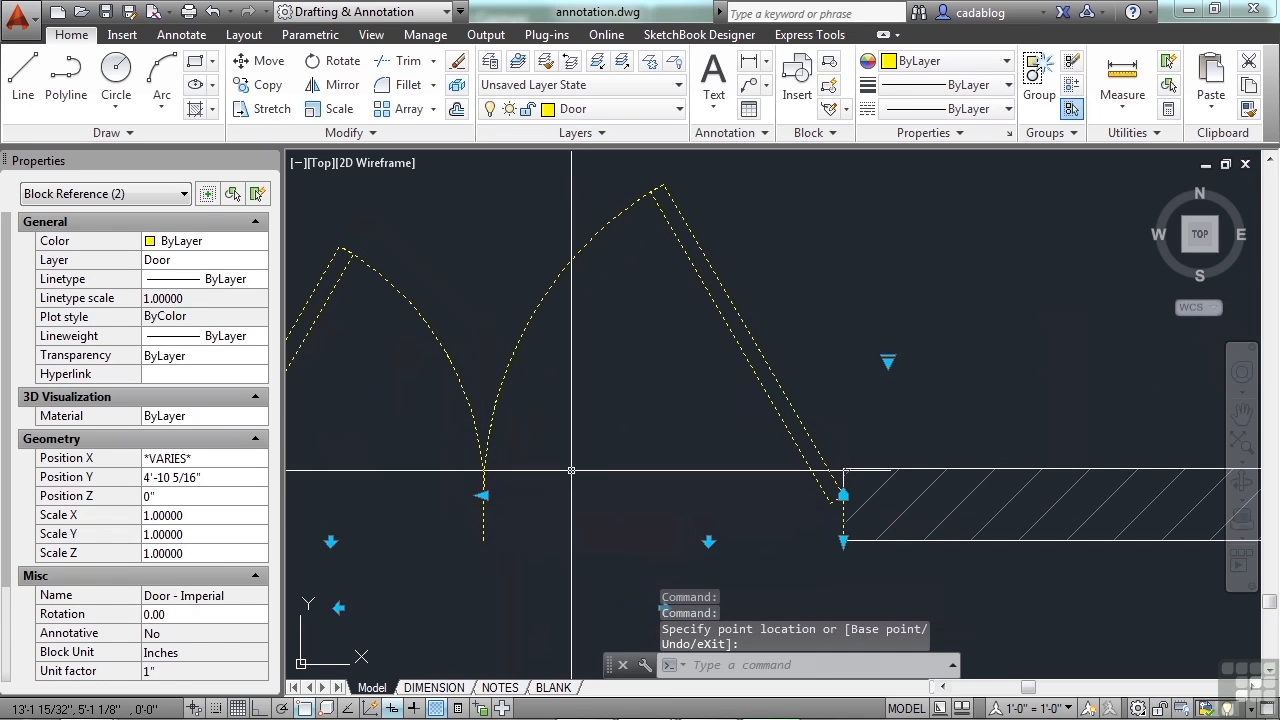
{"action": "key", "text": "Escape"}
- Shorten both leaves of the bottom entrance door equally, leaving a gap in the middle of the opening
{"action": "scroll", "coordinate": [677, 466], "scroll_direction": "down", "scroll_amount": 4}
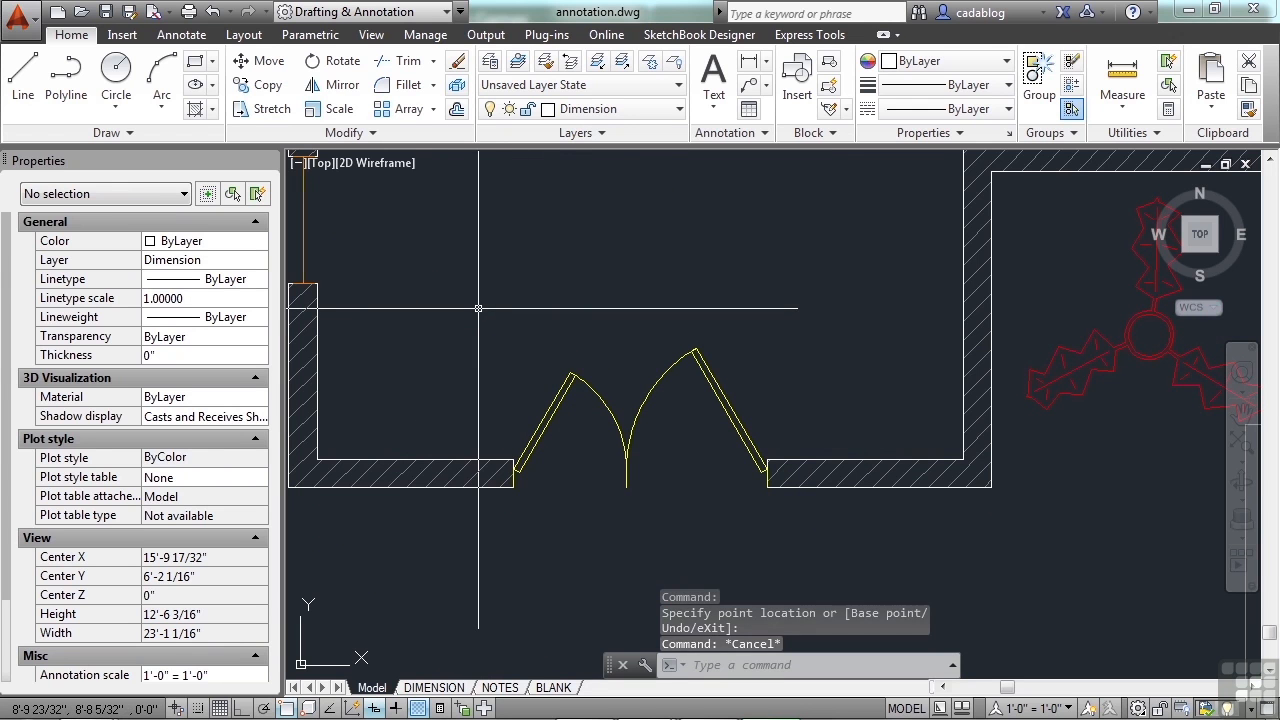
{"action": "left_click", "coordinate": [657, 395]}
{"action": "scroll", "coordinate": [637, 495], "scroll_direction": "up", "scroll_amount": 3}
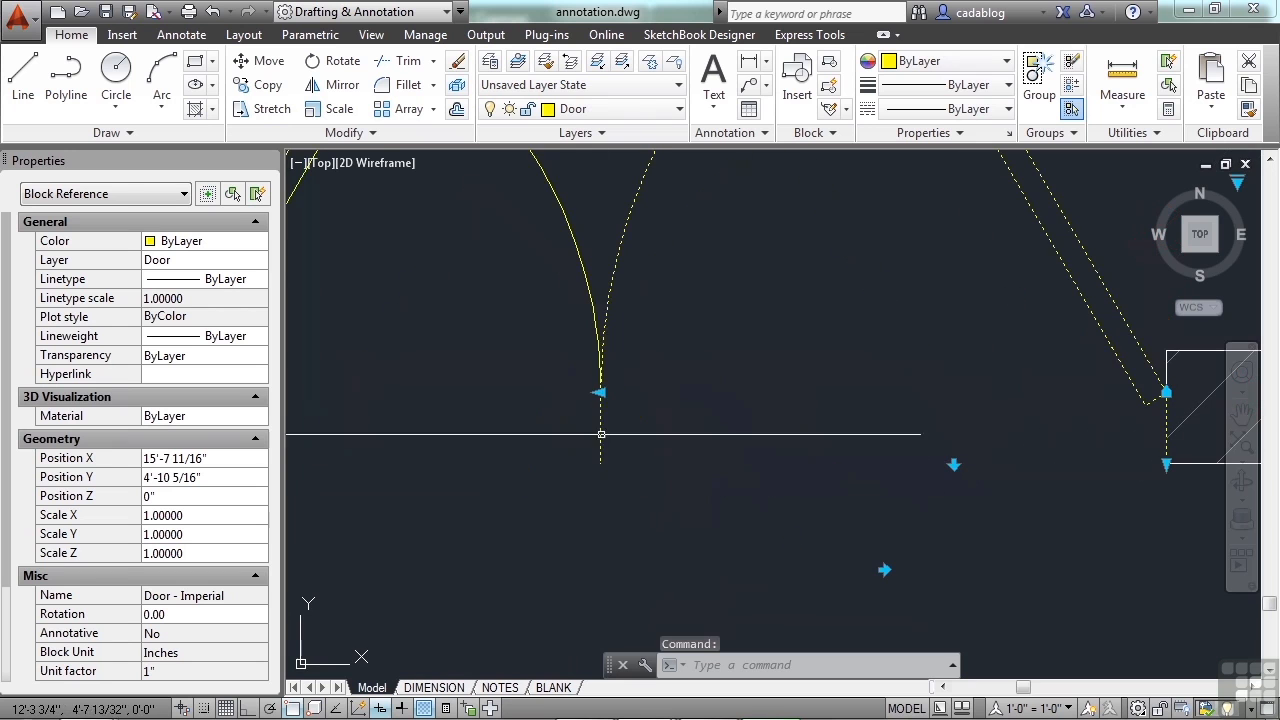
{"action": "left_click", "coordinate": [600, 392]}
{"action": "scroll", "coordinate": [600, 392], "scroll_direction": "down", "scroll_amount": 2}
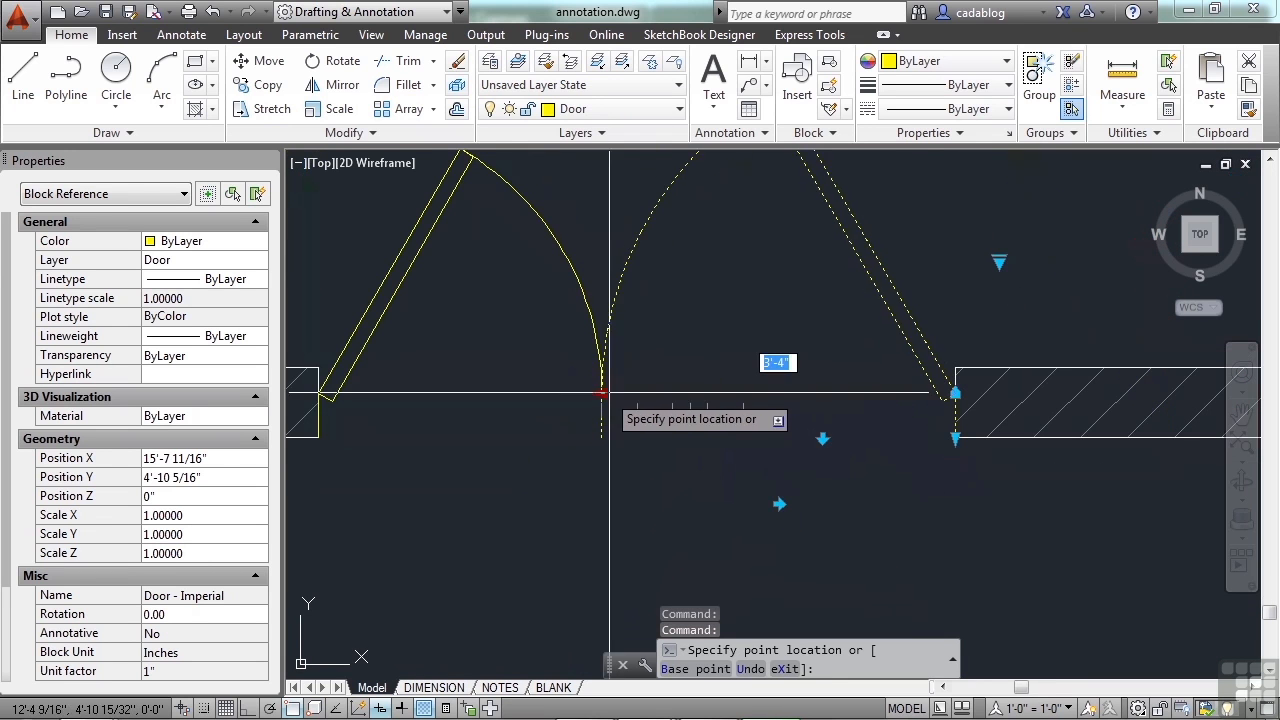
{"action": "left_click", "coordinate": [742, 397]}
{"action": "left_click", "coordinate": [601, 393]}
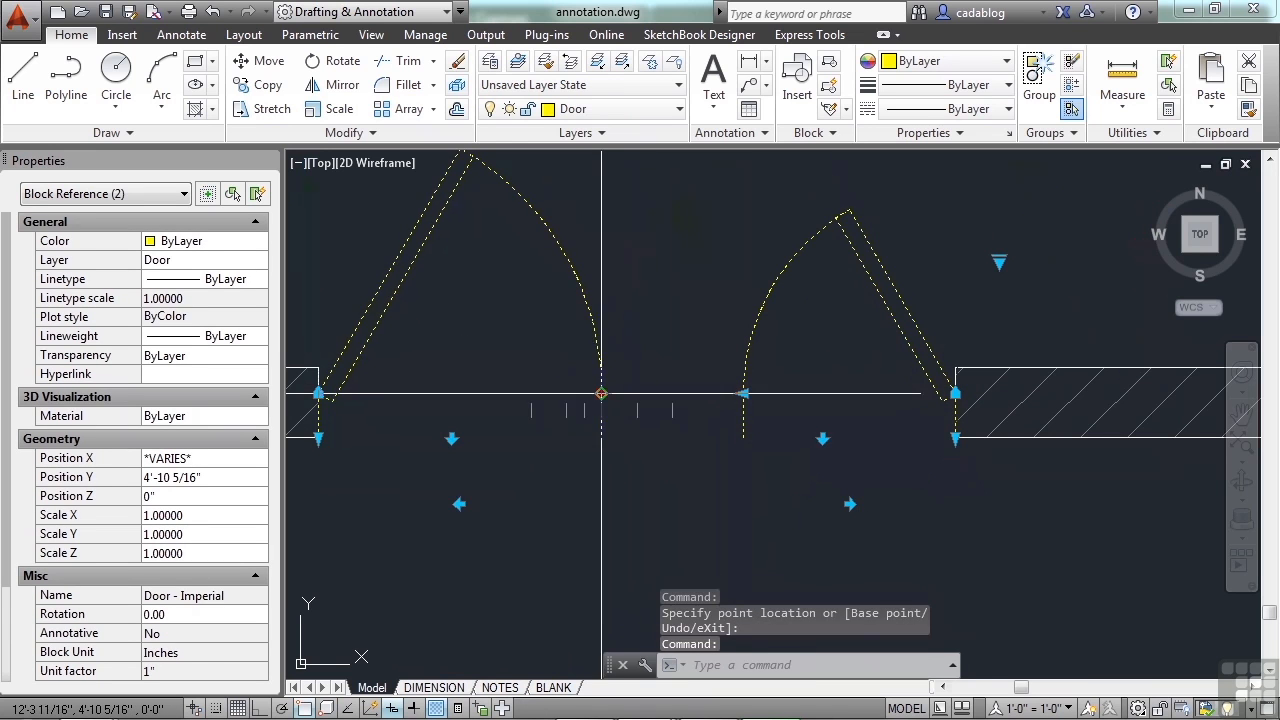
{"action": "left_click", "coordinate": [531, 396]}
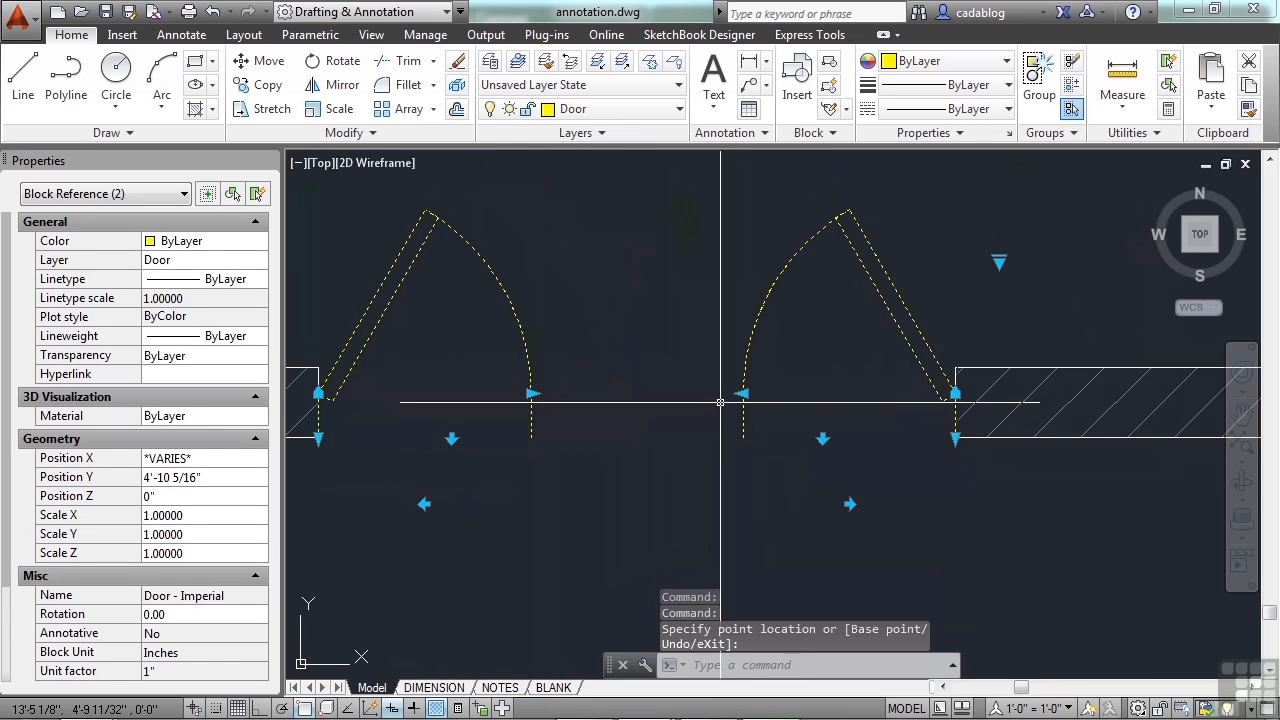
- Lengthen both leaves of the bottom entrance door to 3'-0" so they meet at the middle of the opening
{"action": "left_click", "coordinate": [742, 394]}
{"action": "left_click", "coordinate": [638, 393]}
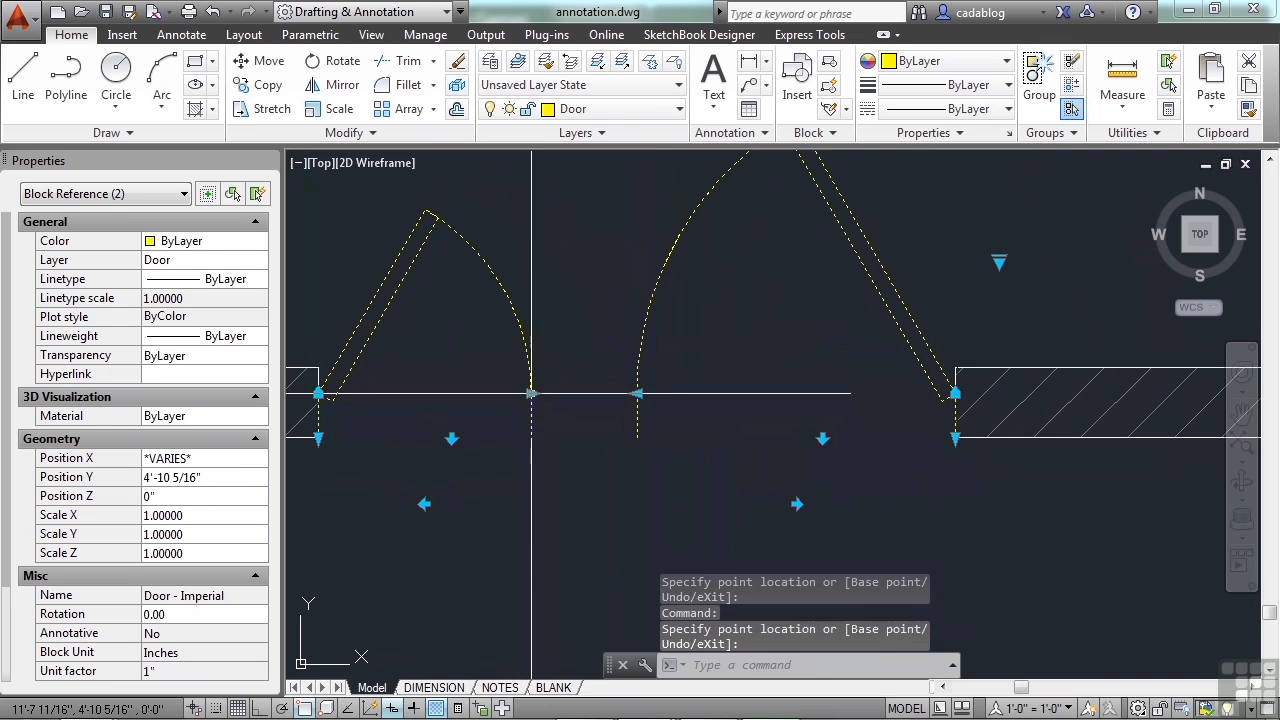
{"action": "left_click", "coordinate": [531, 394]}
{"action": "left_click", "coordinate": [637, 393]}
{"action": "key", "text": "Escape"}
- Set the right leaf of the entrance door to Closed, then return it to Open 60º
{"action": "scroll", "coordinate": [626, 372], "scroll_direction": "down", "scroll_amount": 2}
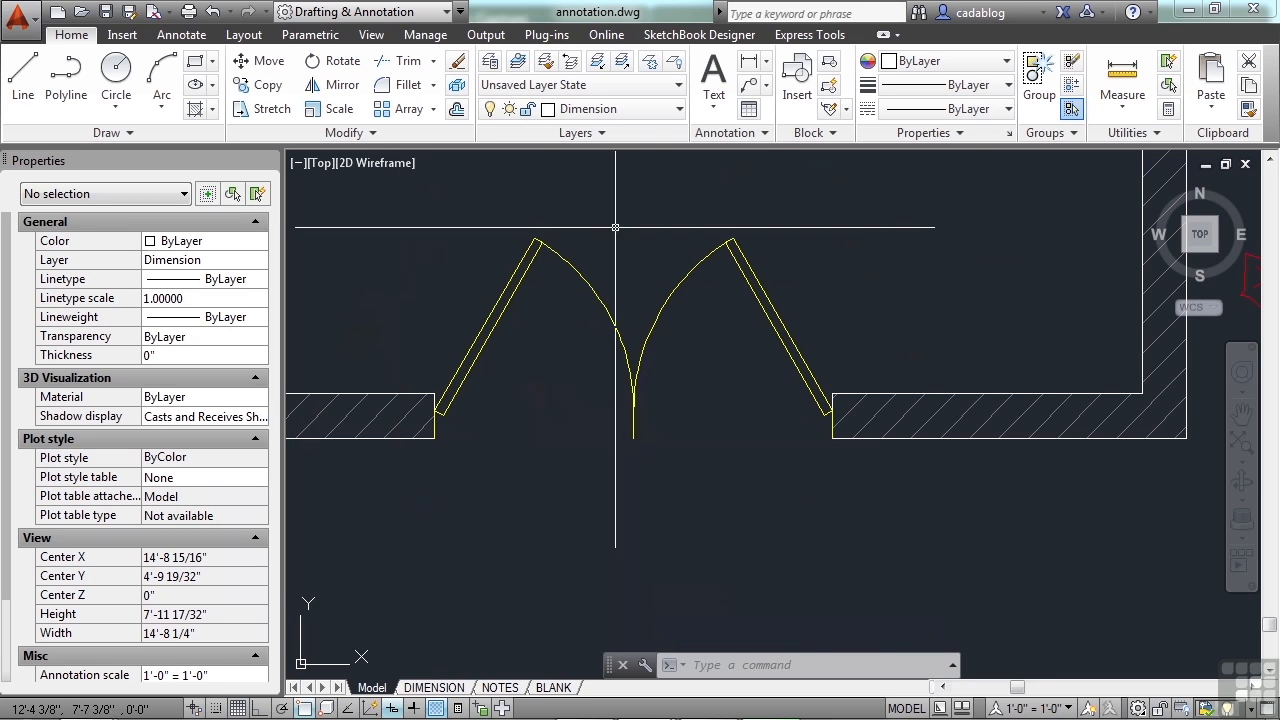
{"action": "left_click", "coordinate": [683, 277]}
{"action": "middle_click_drag", "start_coordinate": [699, 336], "coordinate": [615, 373]}
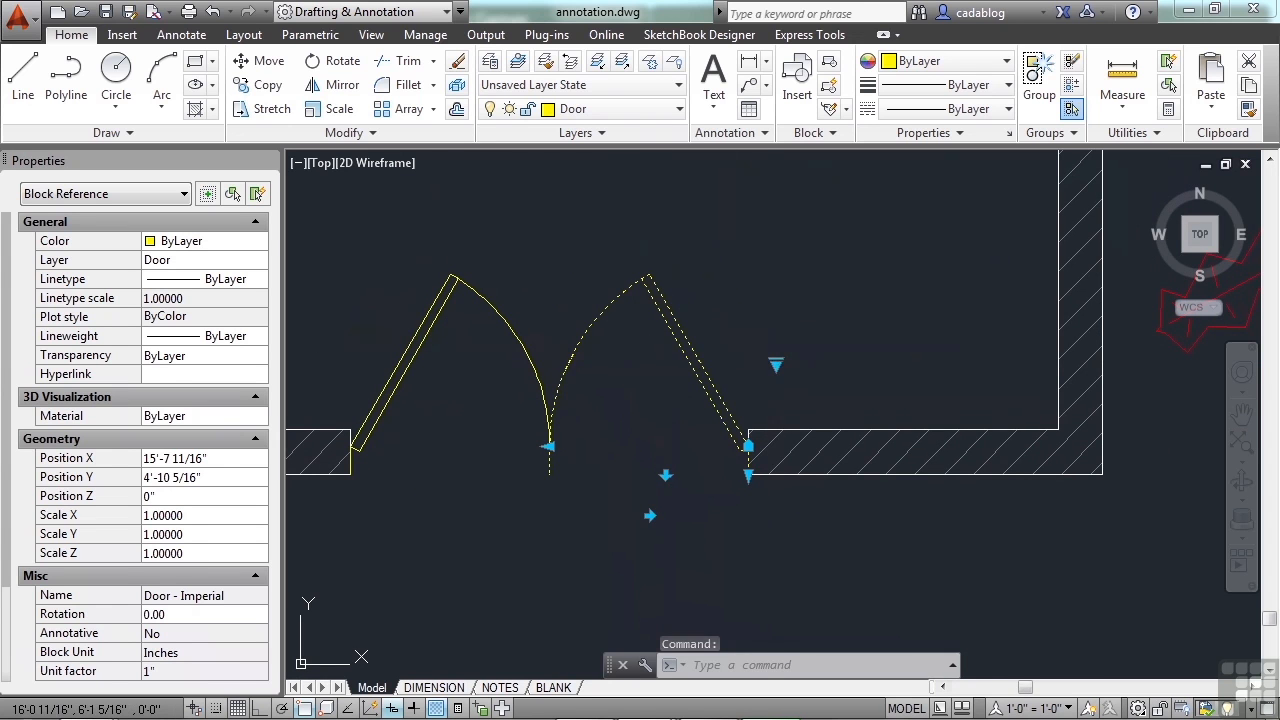
{"action": "left_click", "coordinate": [777, 365]}
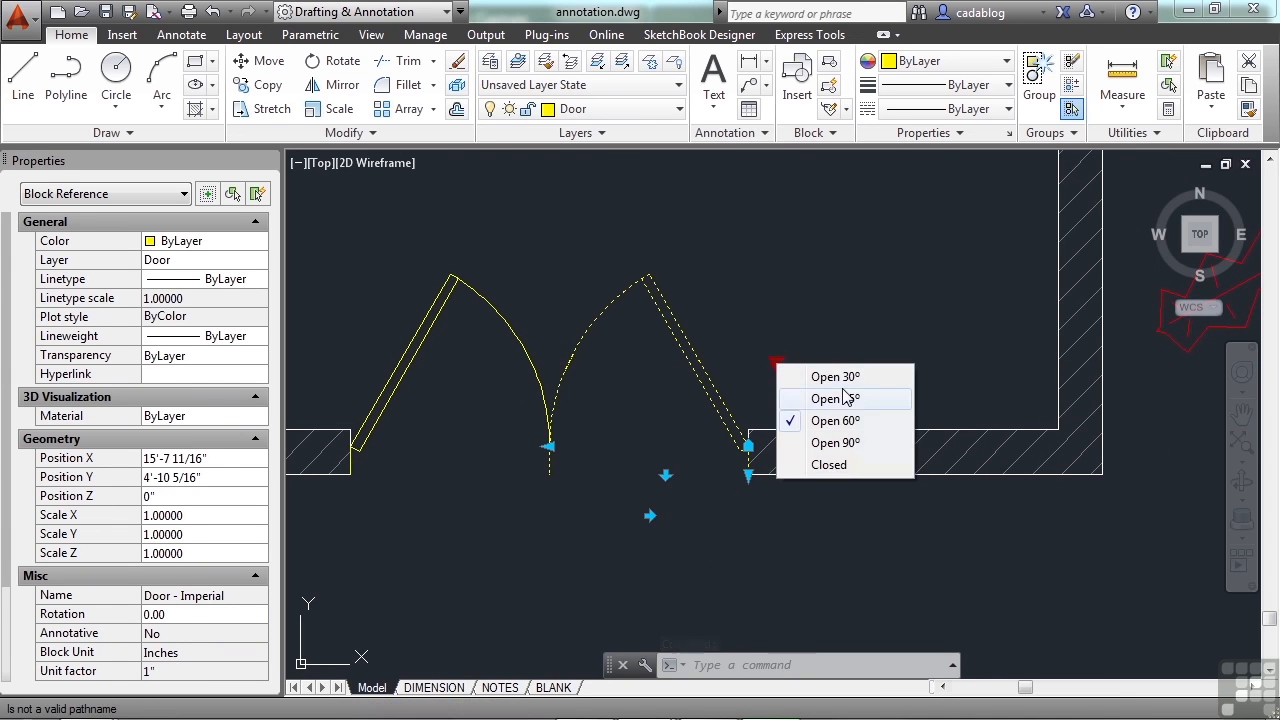
{"action": "left_click", "coordinate": [829, 464]}
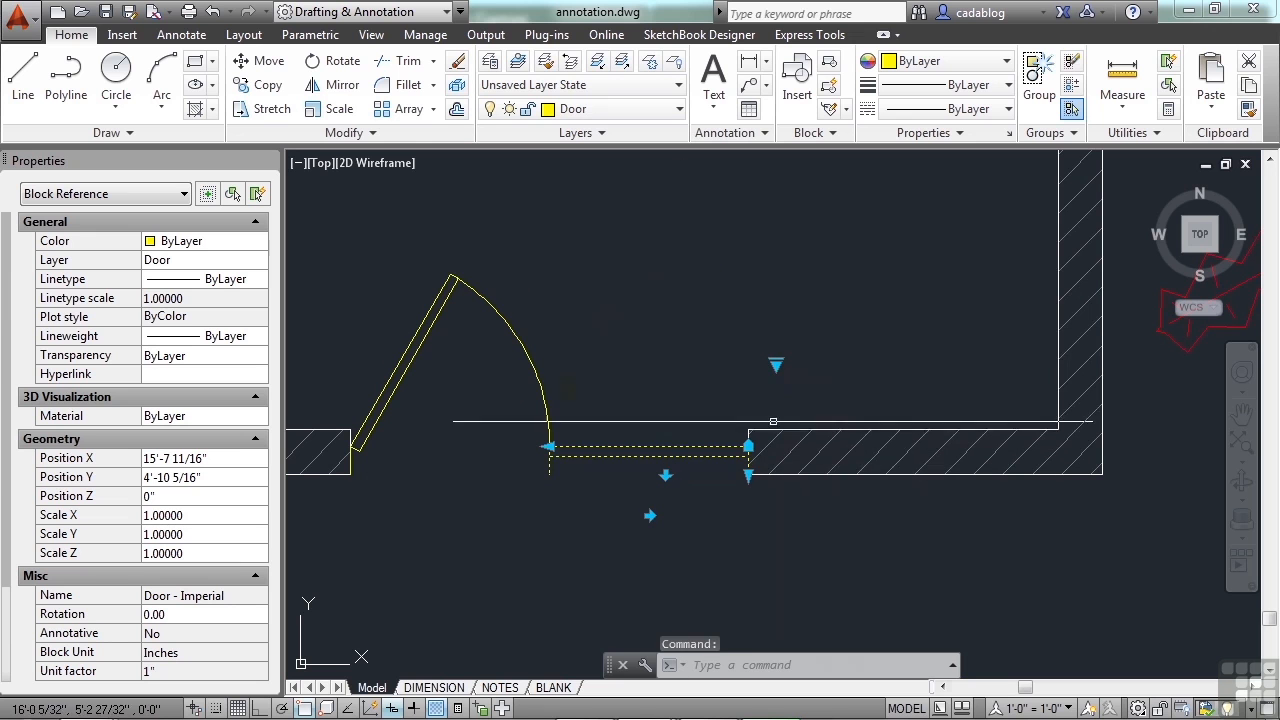
{"action": "left_click", "coordinate": [777, 364]}
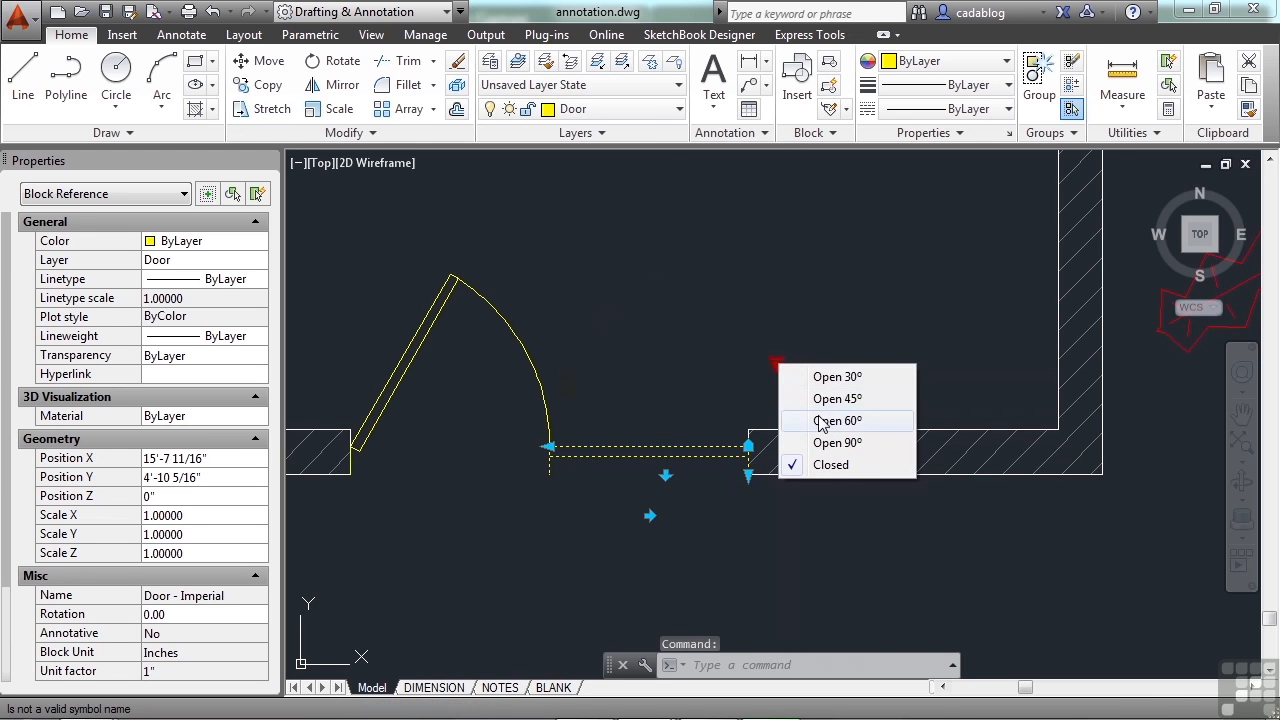
{"action": "left_click", "coordinate": [822, 421]}
- Set the right leaf of the entrance door to Open 45º
{"action": "left_click", "coordinate": [774, 383]}
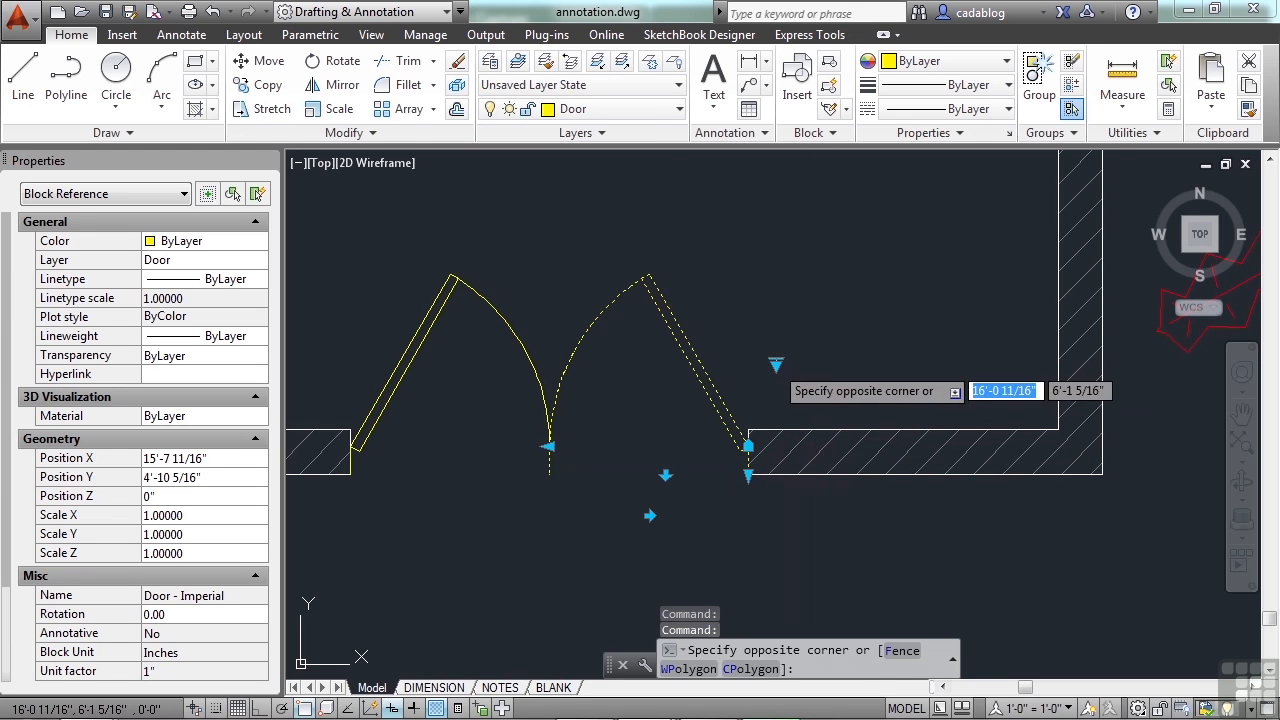
{"action": "left_click", "coordinate": [777, 364]}
{"action": "left_click", "coordinate": [826, 401]}
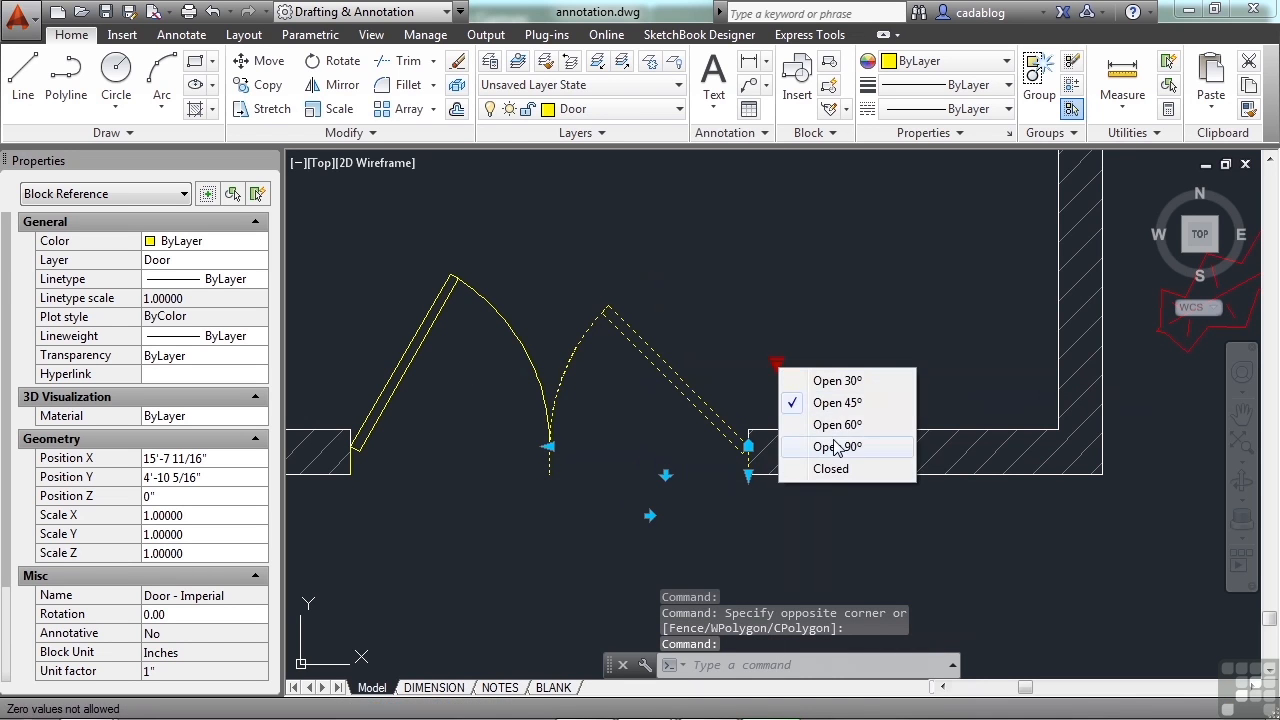
- Set both the right and left leaves of the entrance door to Open 90º
{"action": "left_click", "coordinate": [836, 447]}
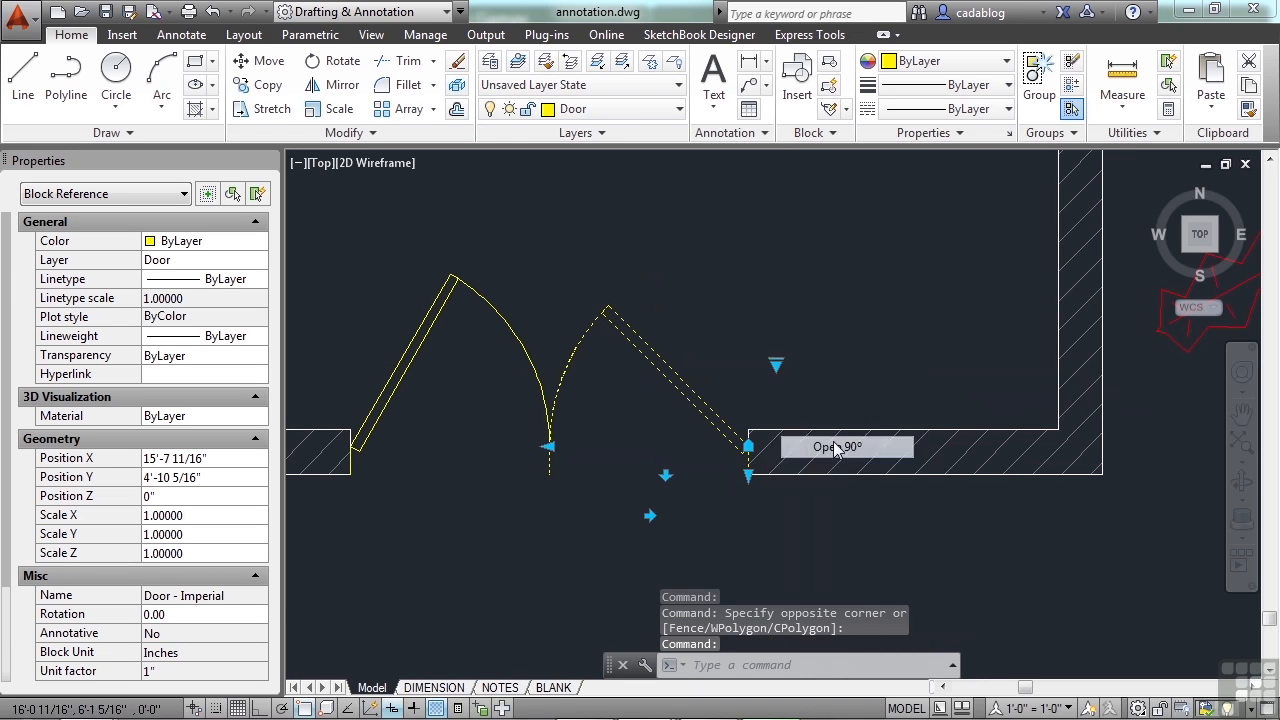
{"action": "left_click", "coordinate": [409, 357]}
{"action": "left_click", "coordinate": [323, 365]}
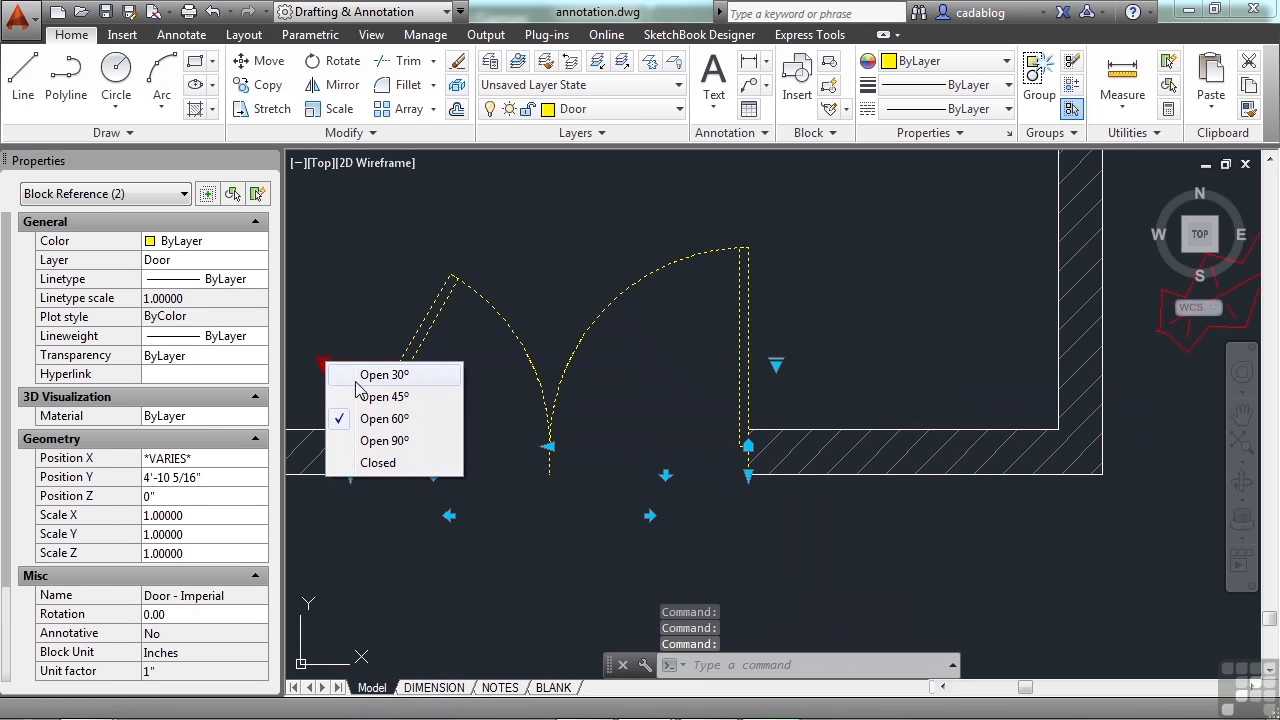
{"action": "left_click", "coordinate": [384, 441]}
{"action": "key", "text": "Escape"}
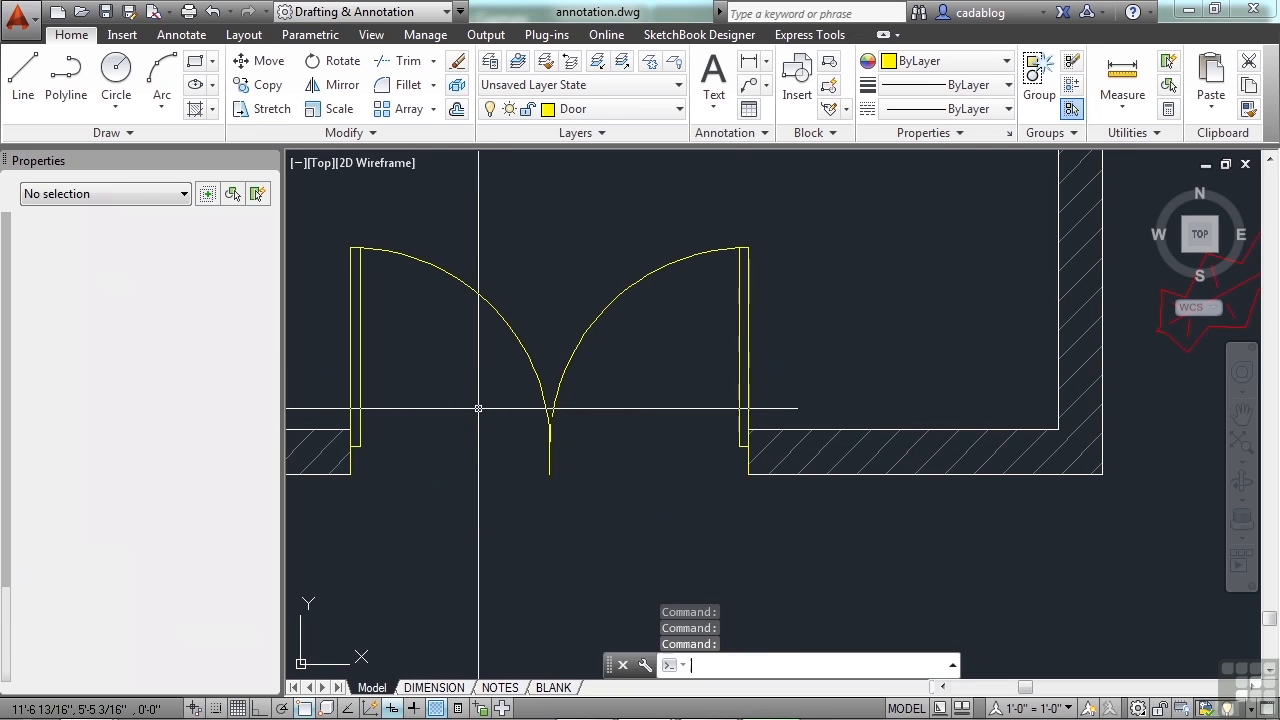
- Set the upper leaf of the interior double door beside the chairs to Closed
{"action": "scroll", "coordinate": [491, 371], "scroll_direction": "down", "scroll_amount": 5}
{"action": "middle_click_drag", "start_coordinate": [587, 342], "coordinate": [580, 471]}
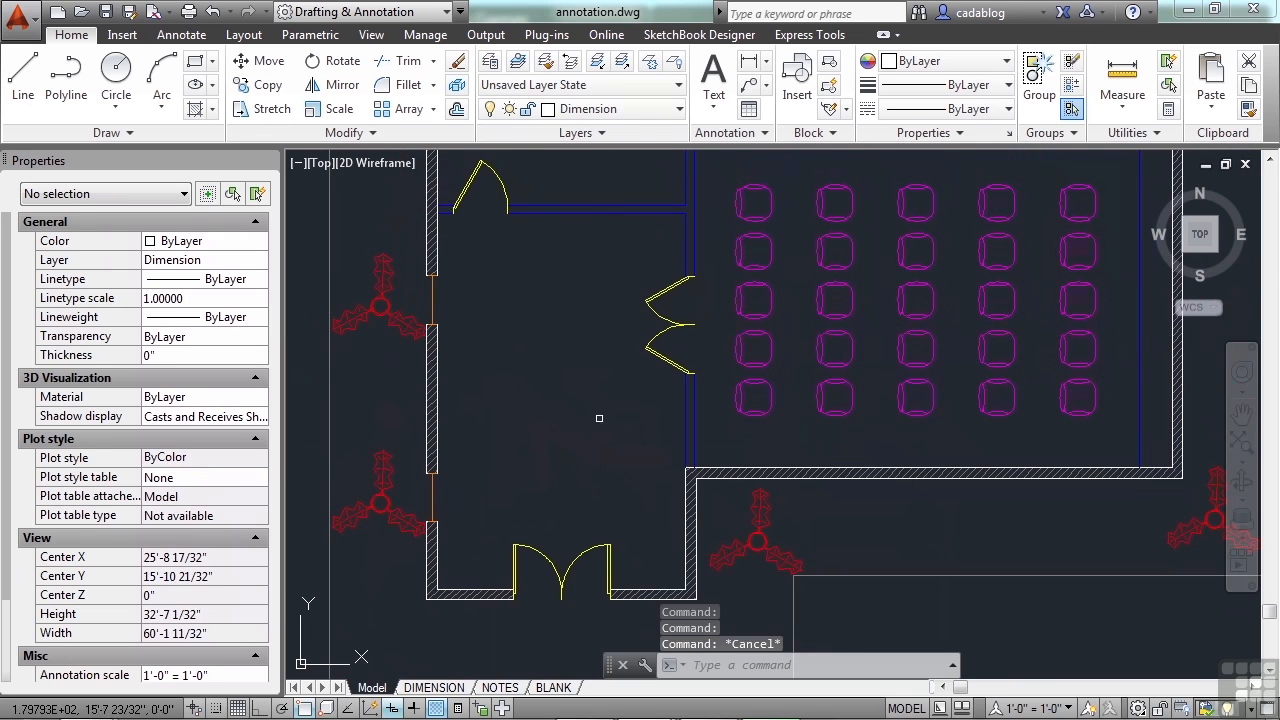
{"action": "left_click", "coordinate": [660, 290]}
{"action": "scroll", "coordinate": [660, 287], "scroll_direction": "up", "scroll_amount": 4}
{"action": "left_click", "coordinate": [652, 207]}
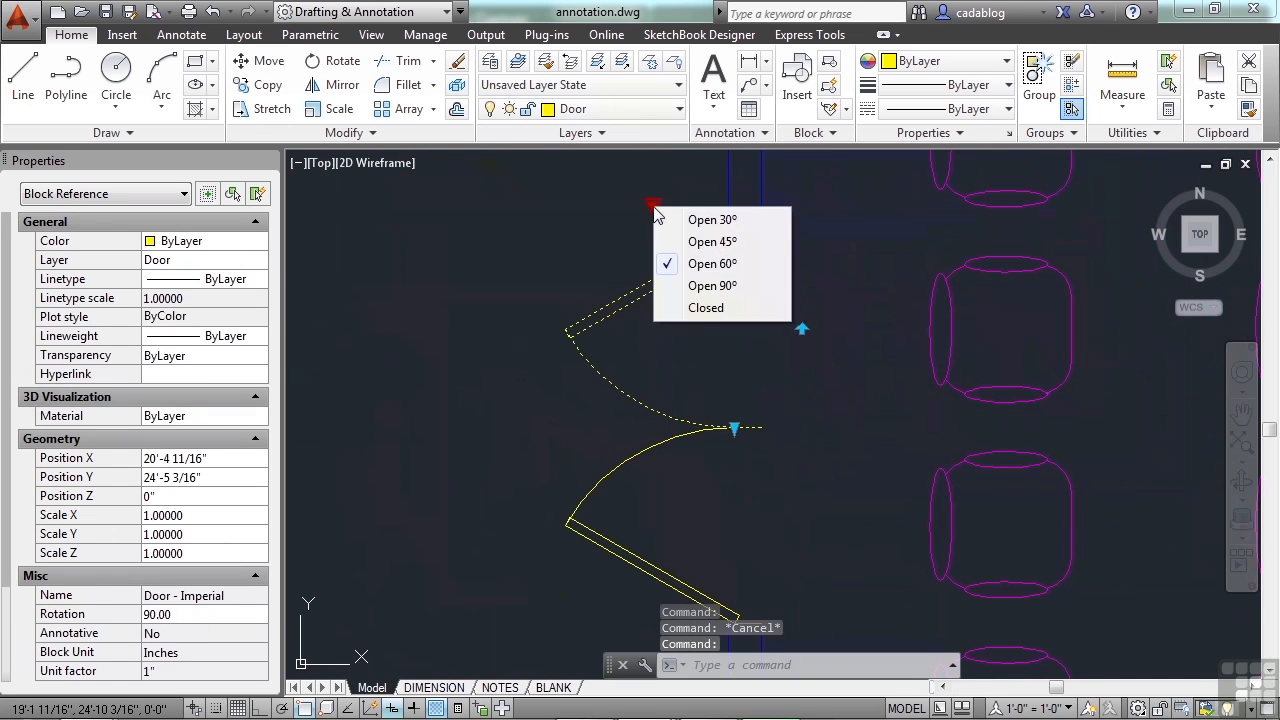
{"action": "left_click", "coordinate": [706, 308]}
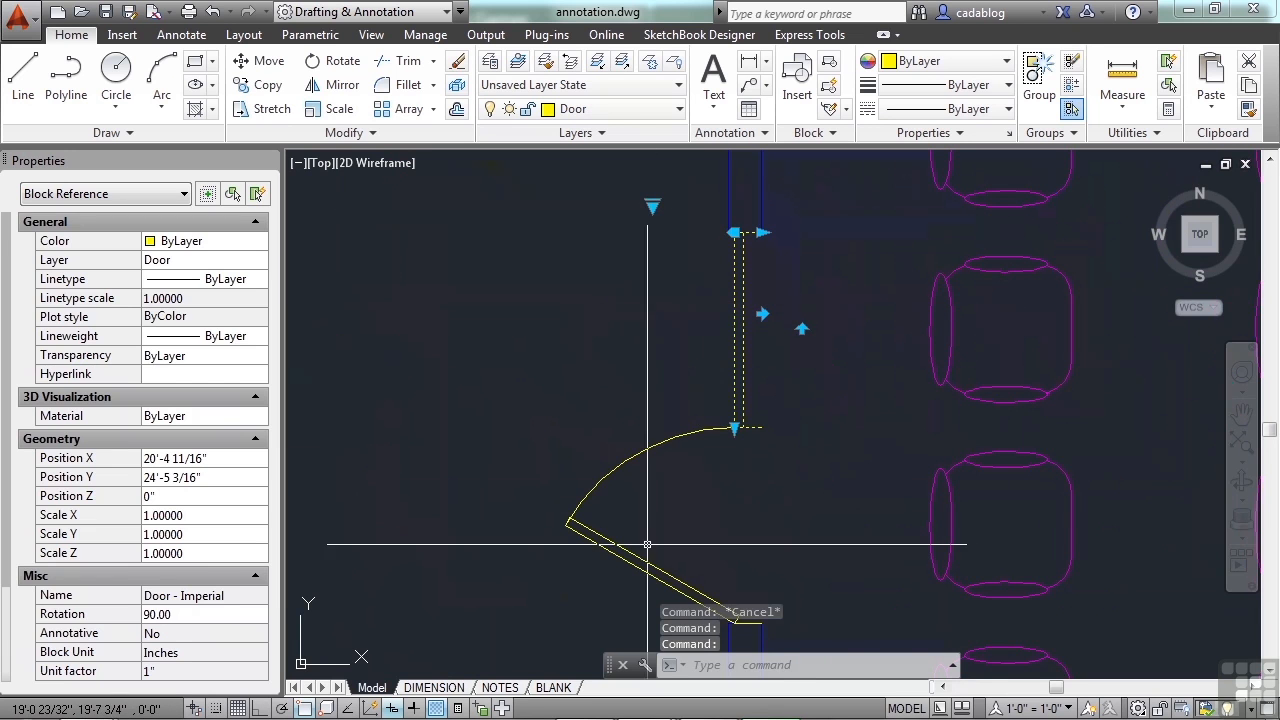
- Set the lower leaf of the interior double door beside the chairs to Closed
{"action": "left_click", "coordinate": [610, 547]}
{"action": "left_click", "coordinate": [606, 553]}
{"action": "middle_click_drag", "start_coordinate": [606, 553], "coordinate": [608, 365]}
{"action": "left_click", "coordinate": [651, 457]}
{"action": "left_click", "coordinate": [655, 462]}
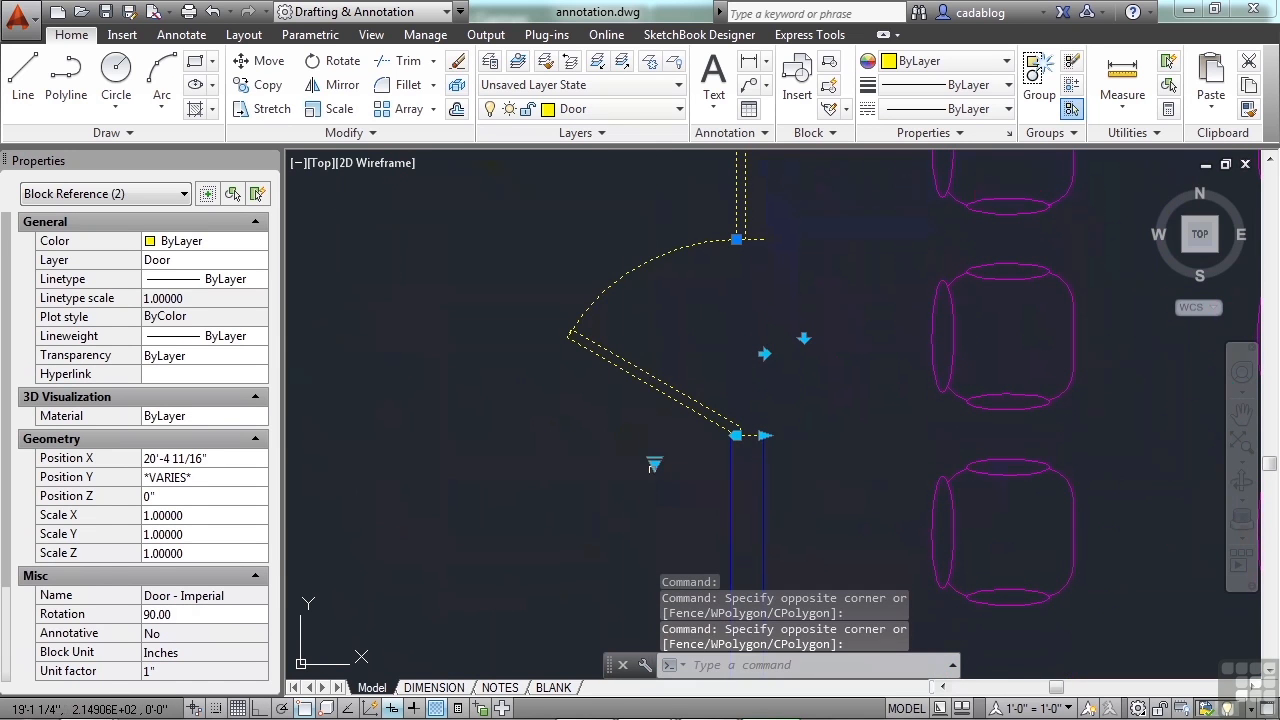
{"action": "left_click", "coordinate": [653, 462]}
{"action": "left_click", "coordinate": [706, 562]}
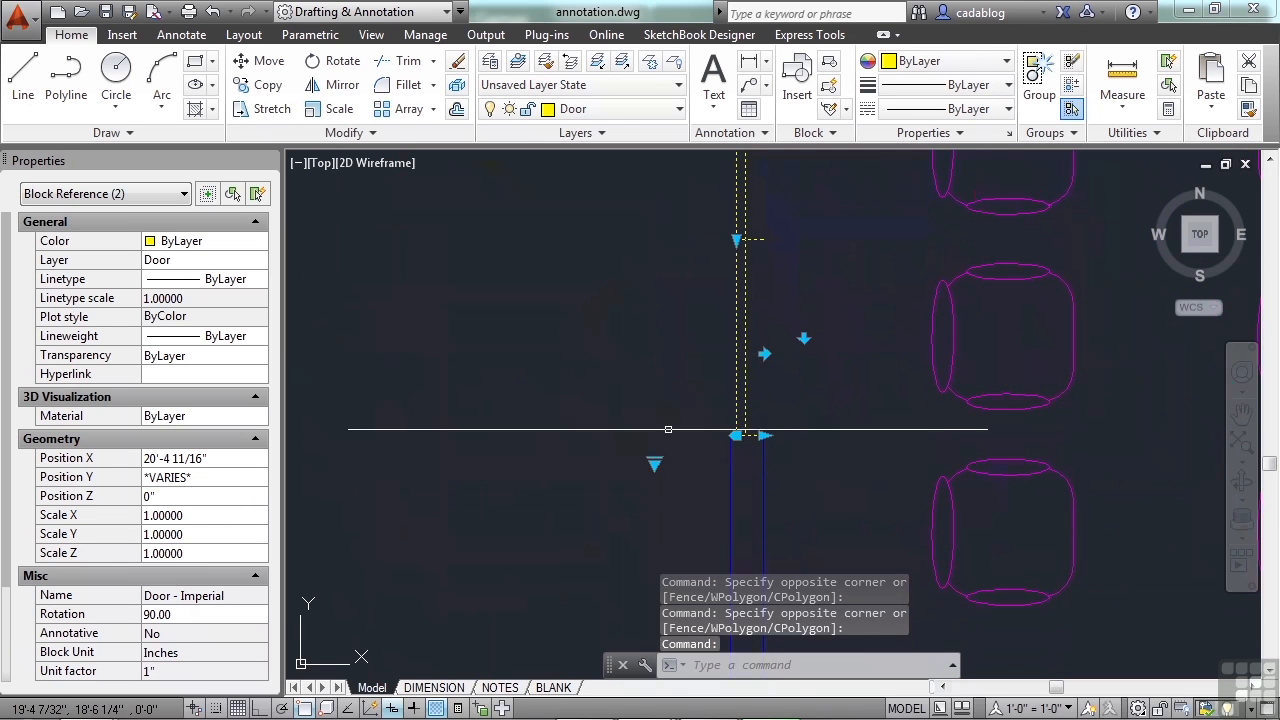
{"action": "scroll", "coordinate": [658, 421], "scroll_direction": "down", "scroll_amount": 3}
{"action": "key", "text": "Escape"}
{"action": "scroll", "coordinate": [658, 421], "scroll_direction": "down", "scroll_amount": 5}
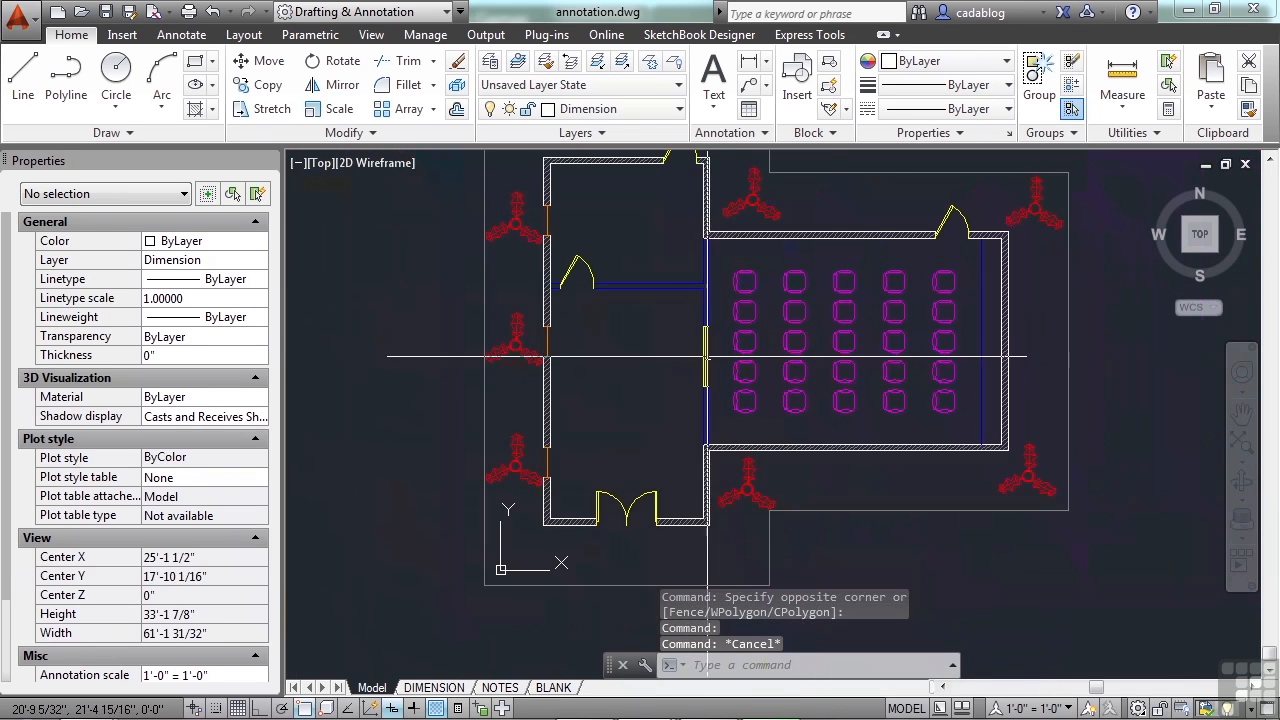
- Stretch the middle window of the outer wall opposite the chair room to a width of 5'-0"
{"action": "scroll", "coordinate": [644, 361], "scroll_direction": "up", "scroll_amount": 3}
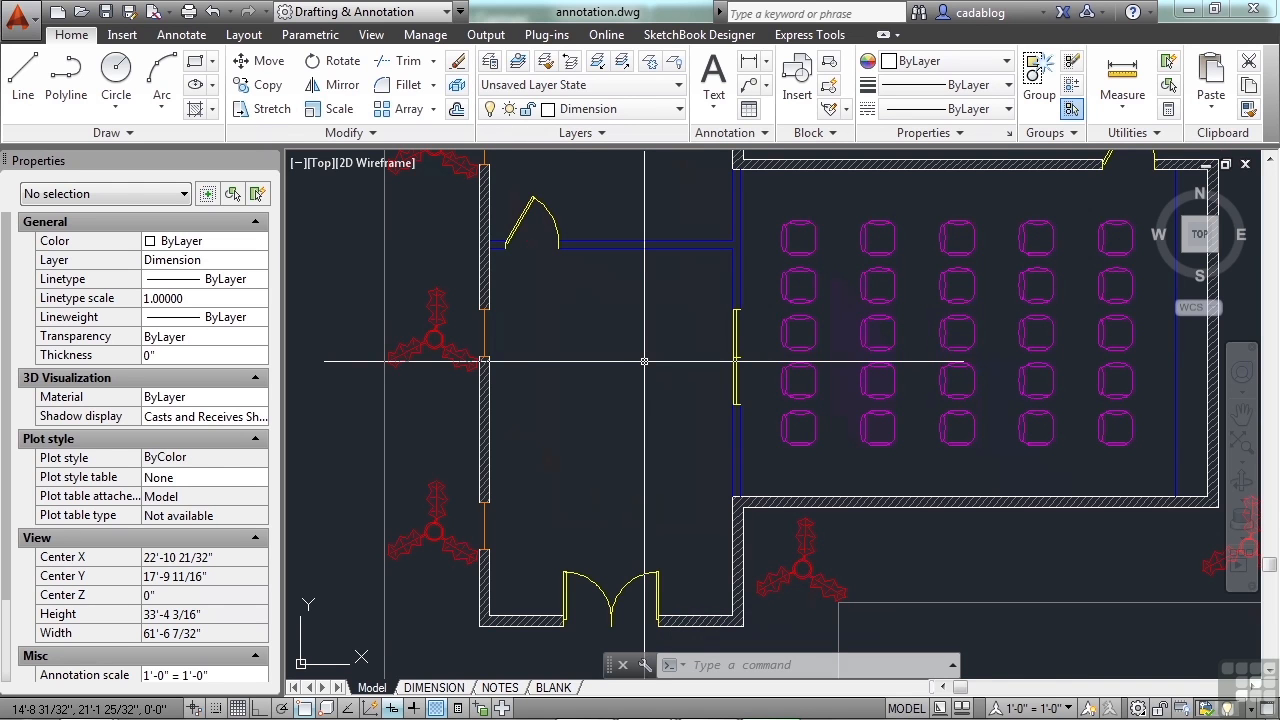
{"action": "scroll", "coordinate": [488, 325], "scroll_direction": "up", "scroll_amount": 4}
{"action": "left_click", "coordinate": [485, 405]}
{"action": "scroll", "coordinate": [503, 323], "scroll_direction": "up", "scroll_amount": 4}
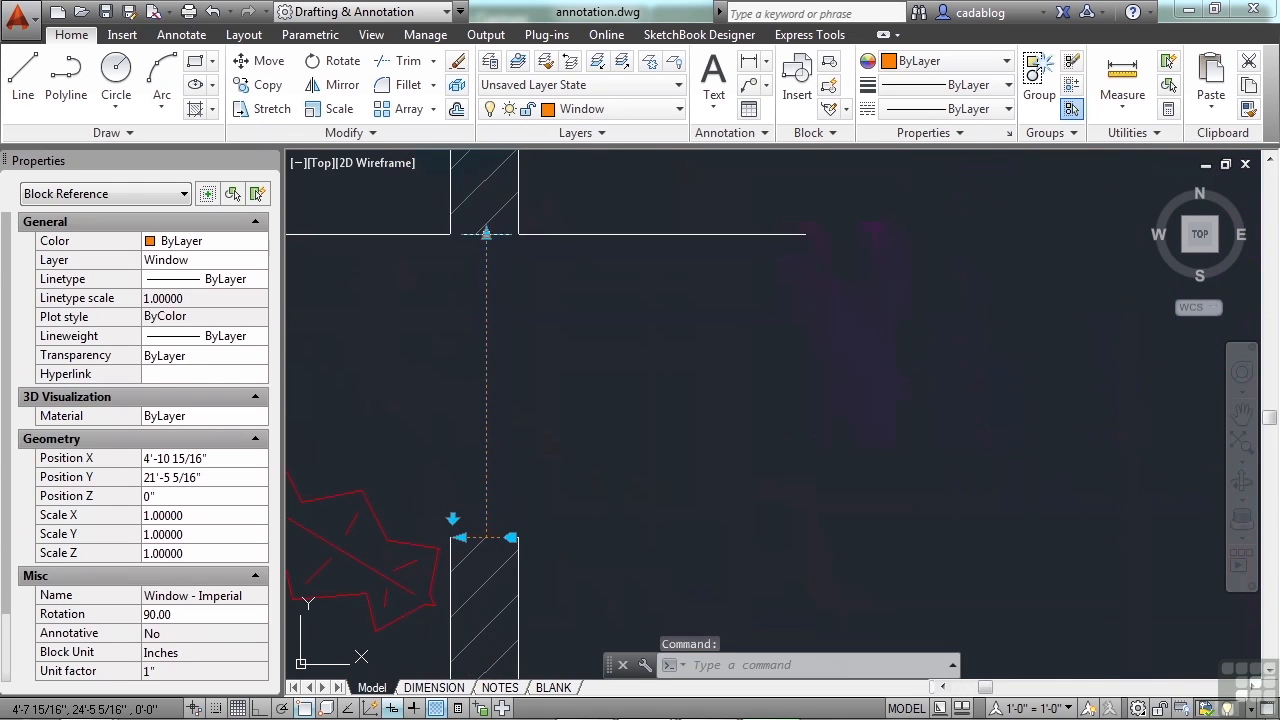
{"action": "left_click", "coordinate": [486, 234]}
{"action": "scroll", "coordinate": [510, 420], "scroll_direction": "down", "scroll_amount": 2}
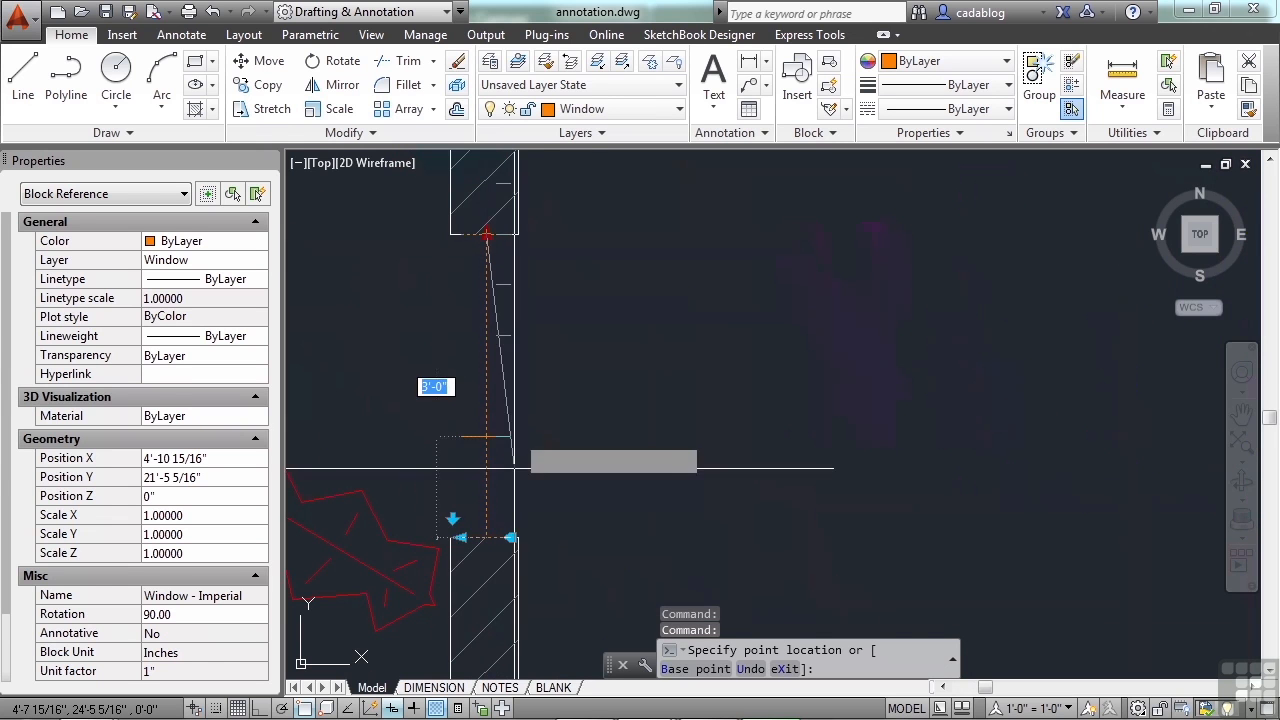
{"action": "middle_click_drag", "start_coordinate": [566, 190], "coordinate": [548, 320]}
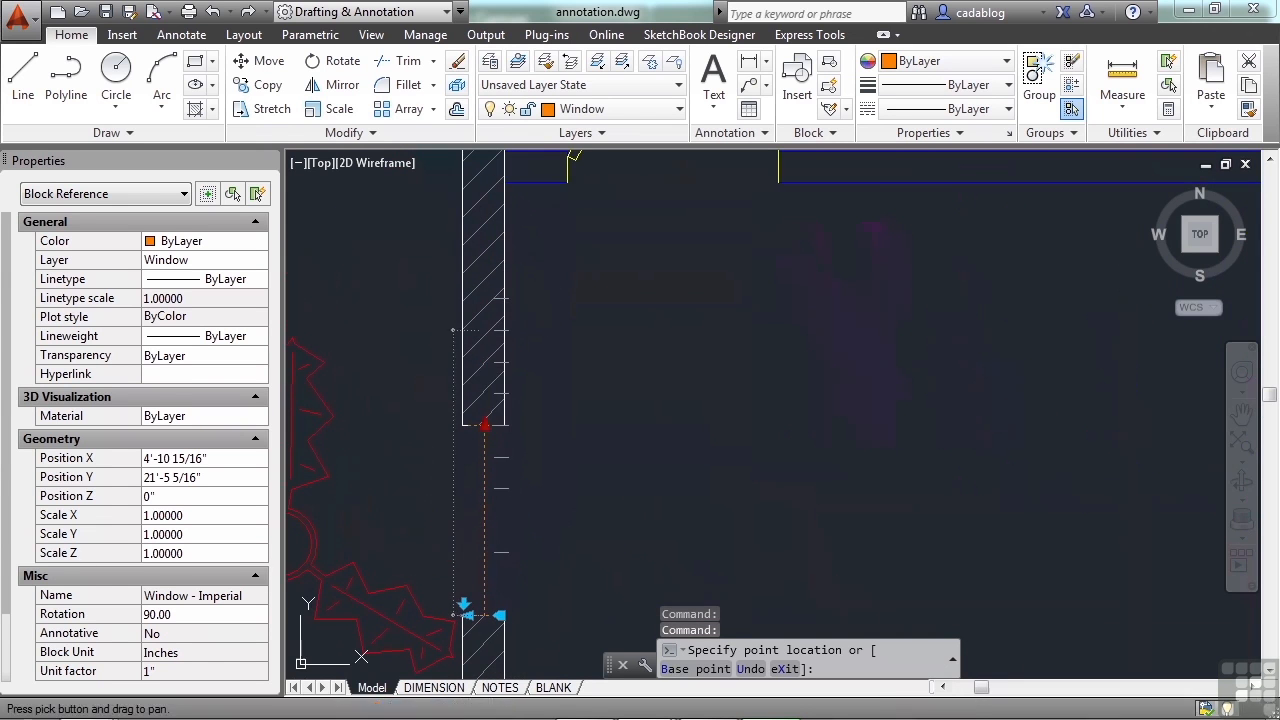
{"action": "left_click", "coordinate": [486, 298]}
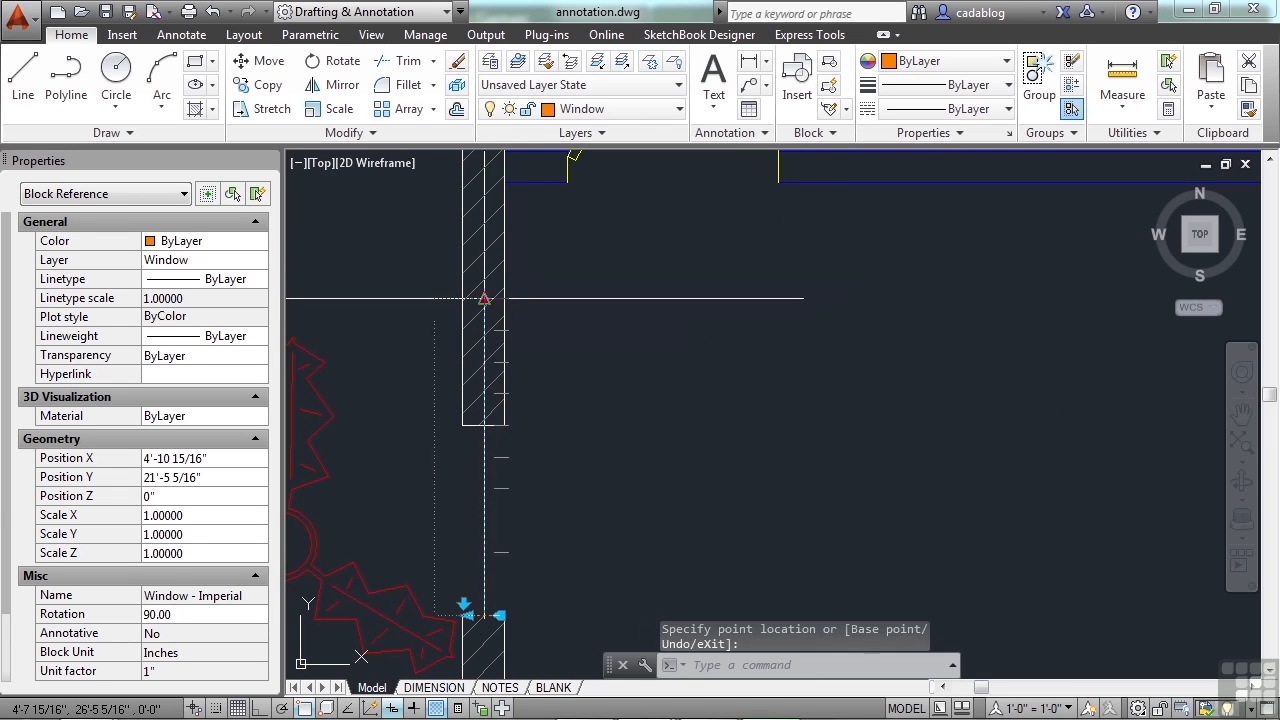
- Shrink the window to a width of 1'-0" and stretch it back to fill the wall opening
{"action": "left_click", "coordinate": [484, 298]}
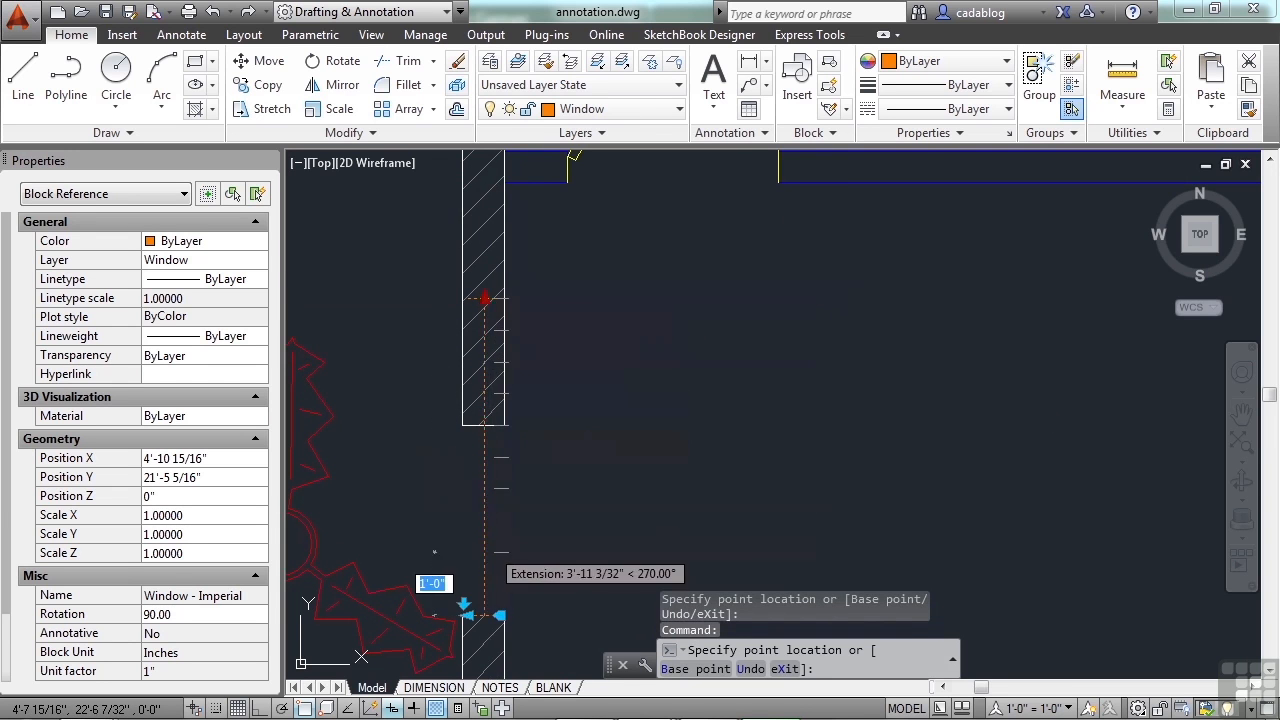
{"action": "left_click", "coordinate": [484, 548]}
{"action": "left_click", "coordinate": [484, 552]}
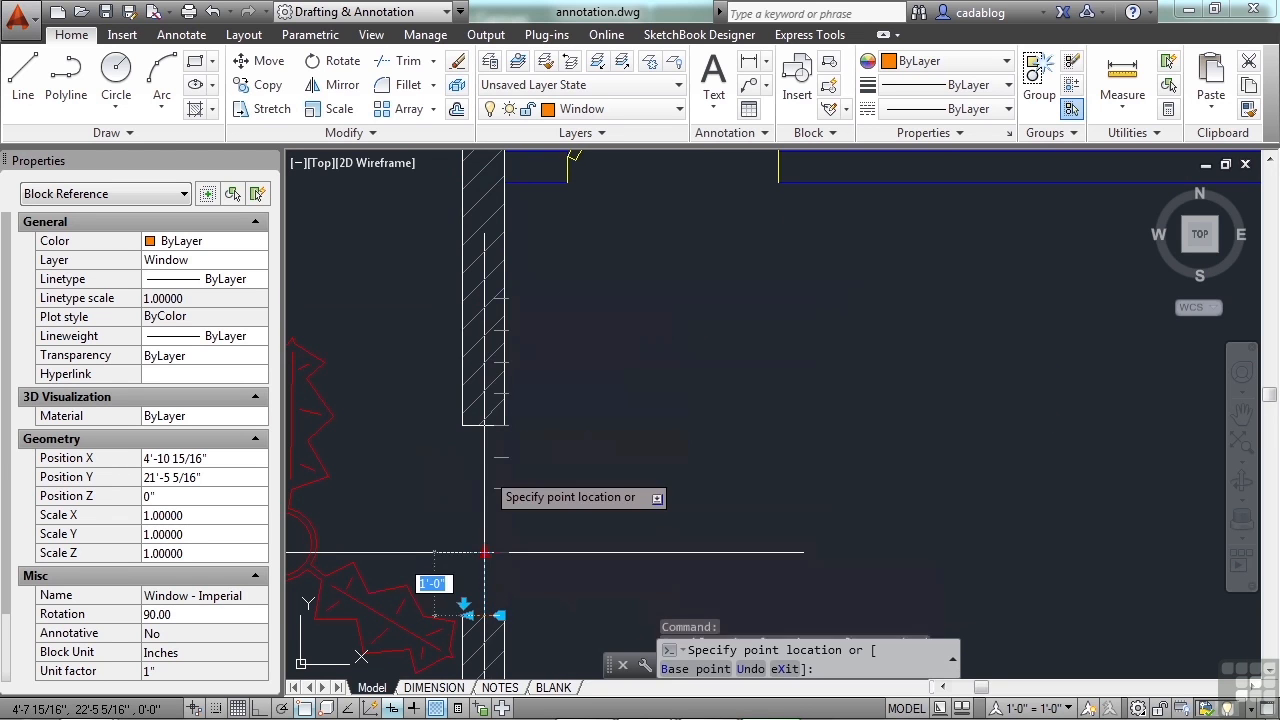
{"action": "left_click", "coordinate": [484, 426]}
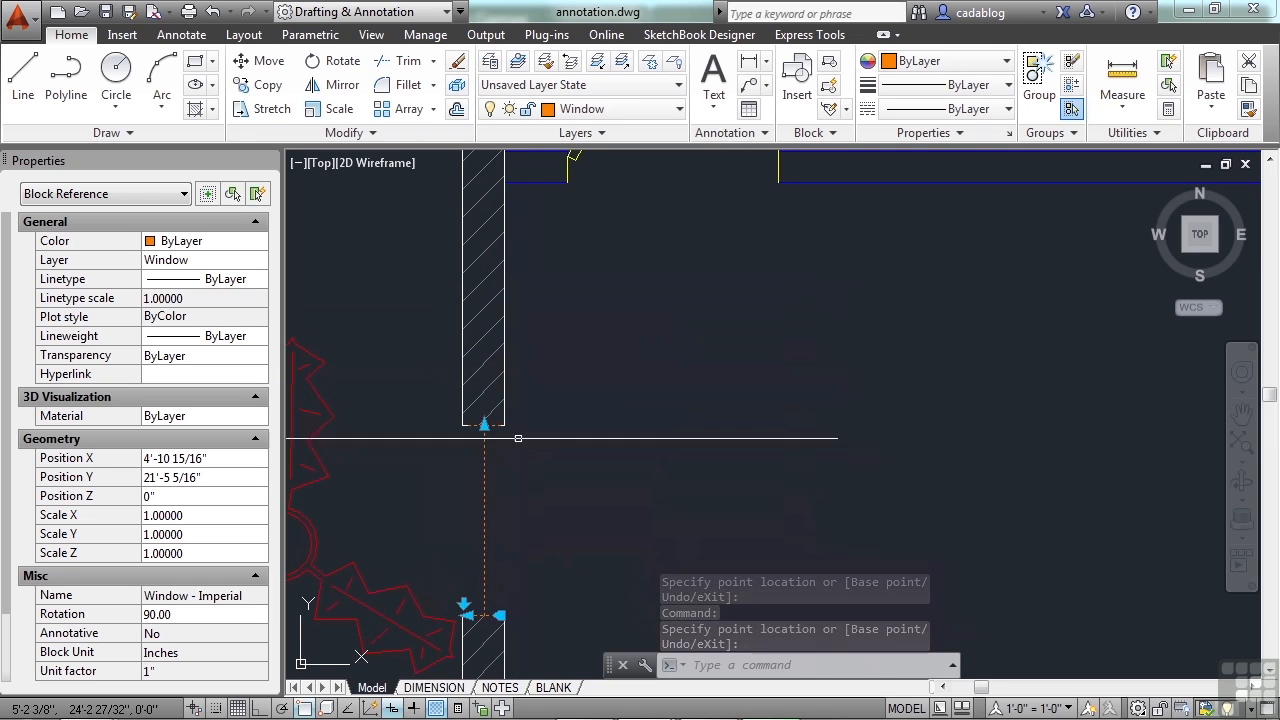
- Flip the window back into the wall opening and set its wall thickness to 6" with the thickness grip
{"action": "middle_click_drag", "start_coordinate": [517, 543], "coordinate": [540, 446]}
{"action": "scroll", "coordinate": [496, 493], "scroll_direction": "up", "scroll_amount": 2}
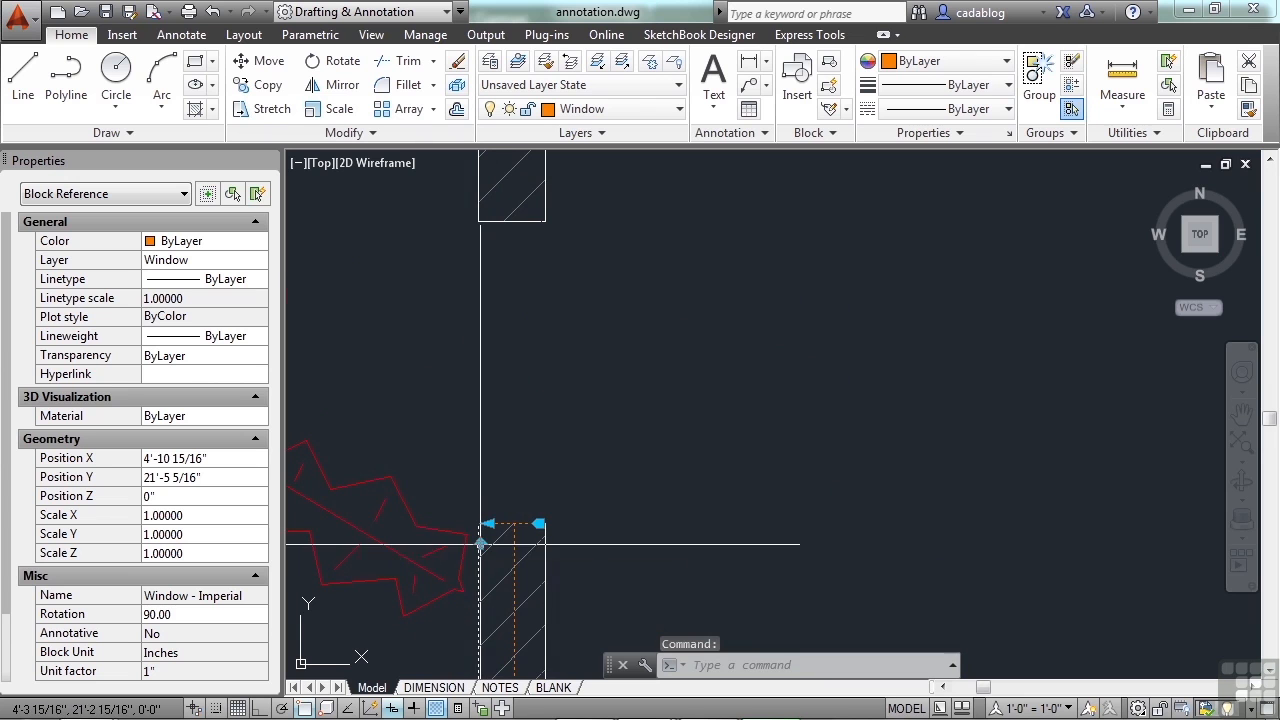
{"action": "left_click", "coordinate": [481, 541]}
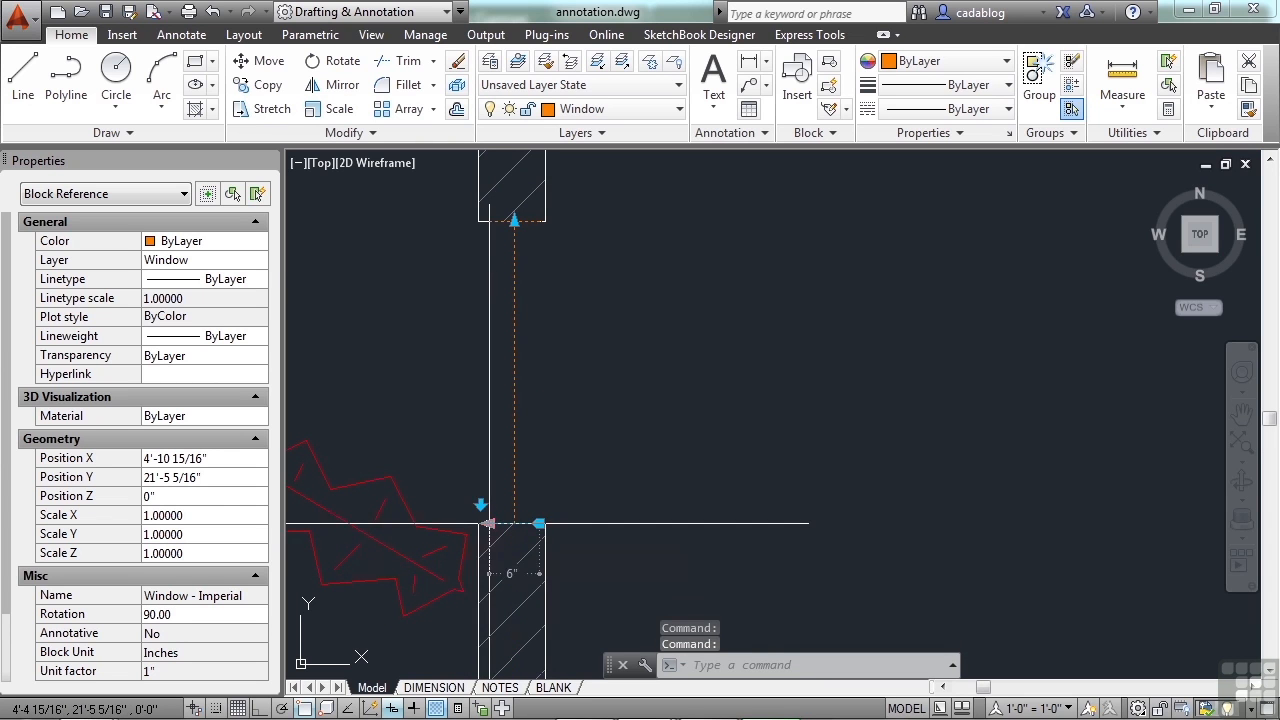
{"action": "left_click", "coordinate": [487, 523]}
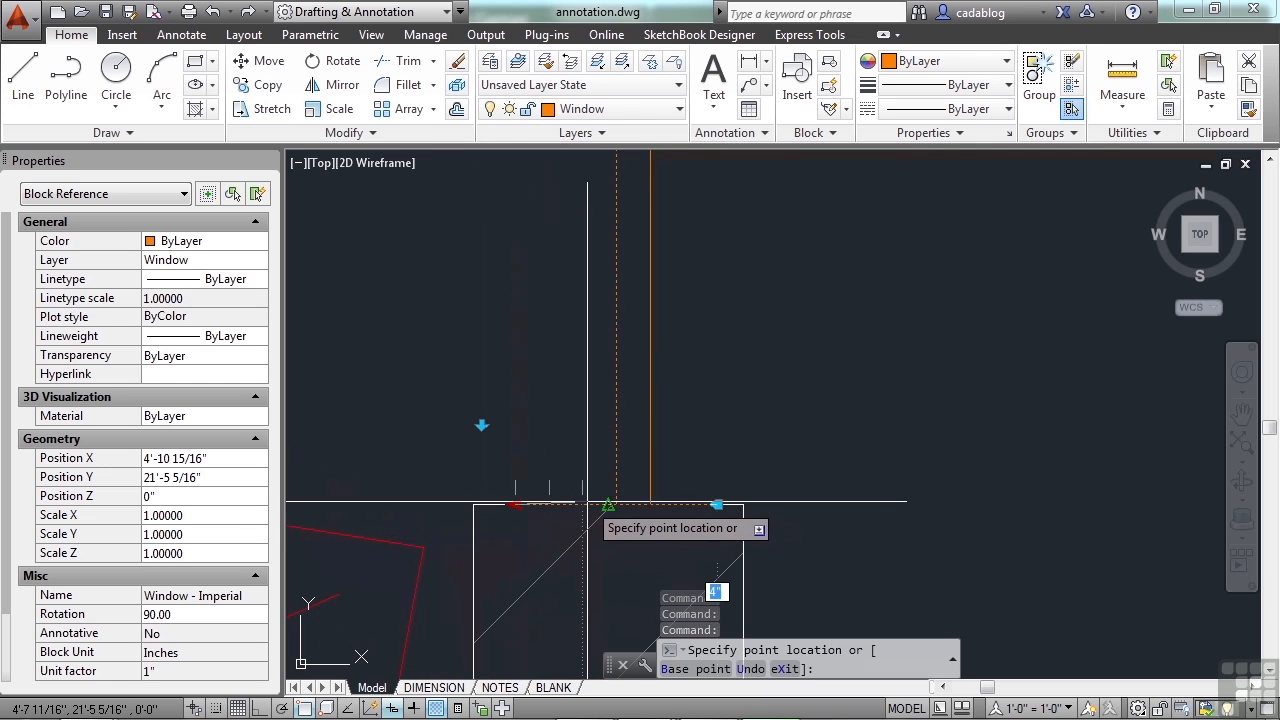
{"action": "left_click", "coordinate": [516, 503]}
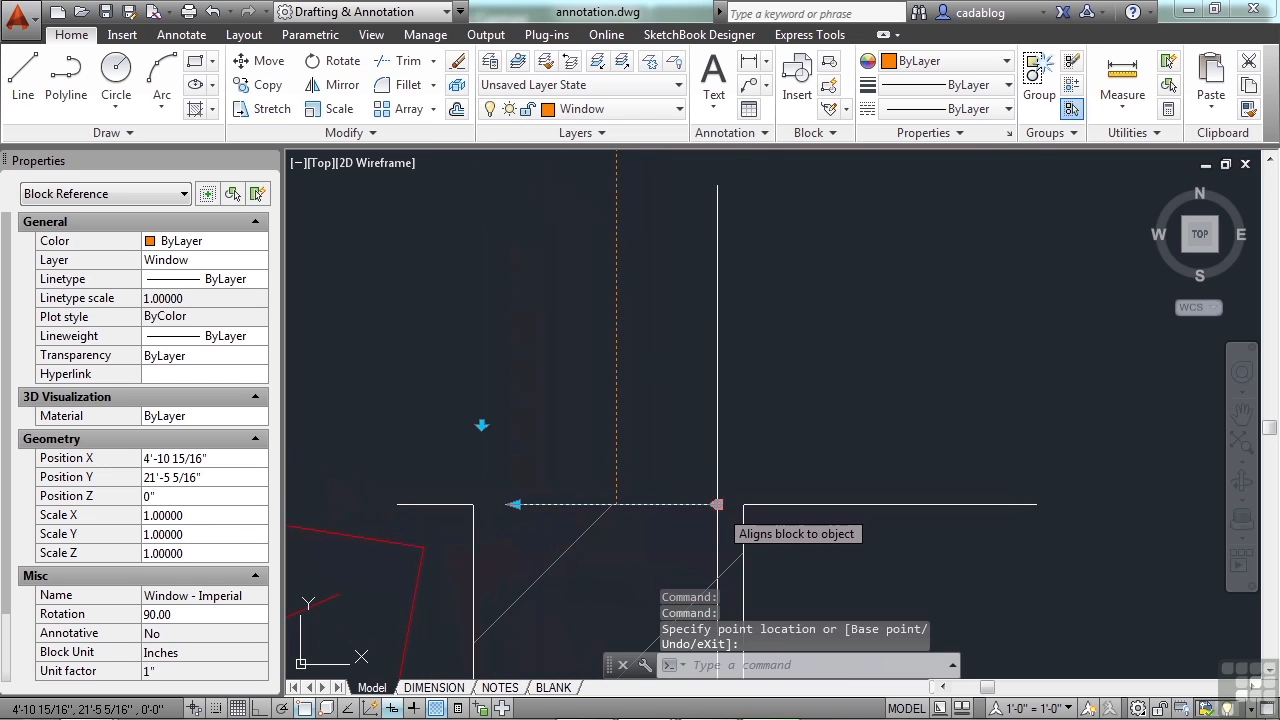
- Move the window out of the wall by its alignment grip and attach it to the inner corner of the lower wall end
{"action": "left_click", "coordinate": [717, 504]}
{"action": "scroll", "coordinate": [654, 511], "scroll_direction": "down", "scroll_amount": 7}
{"action": "left_click", "coordinate": [766, 495]}
{"action": "left_click", "coordinate": [766, 495]}
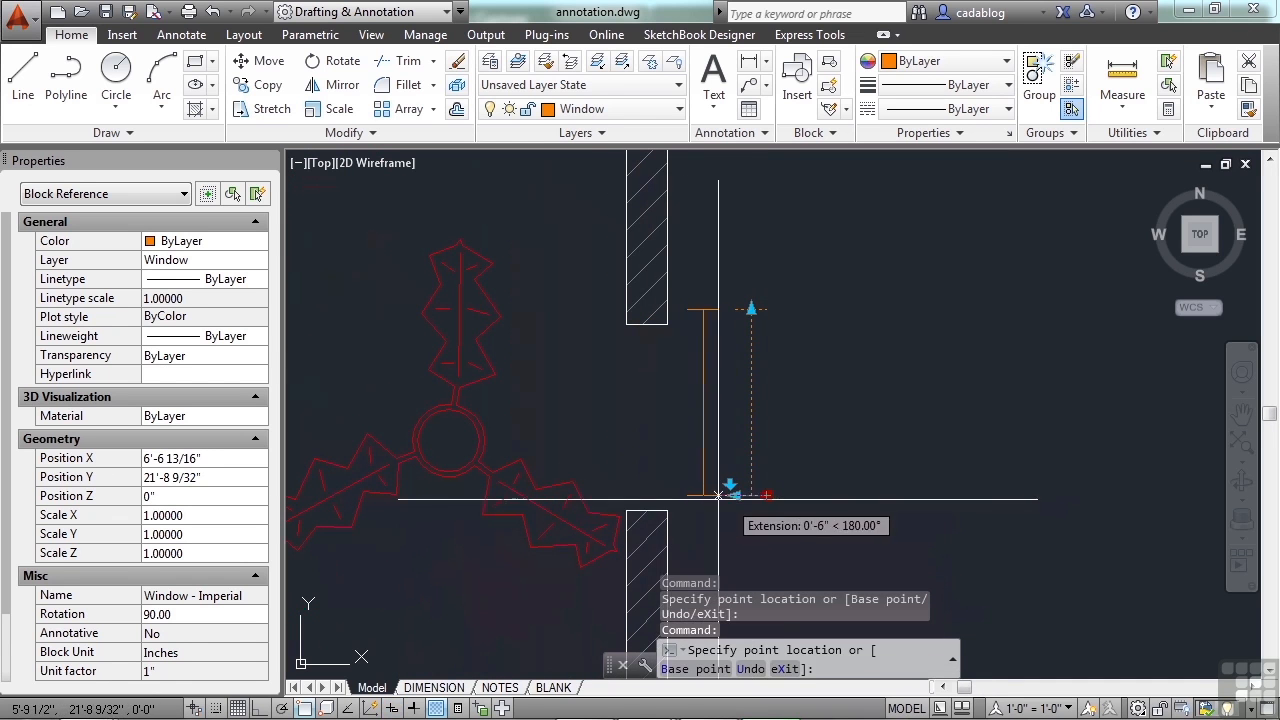
{"action": "left_click", "coordinate": [766, 495]}
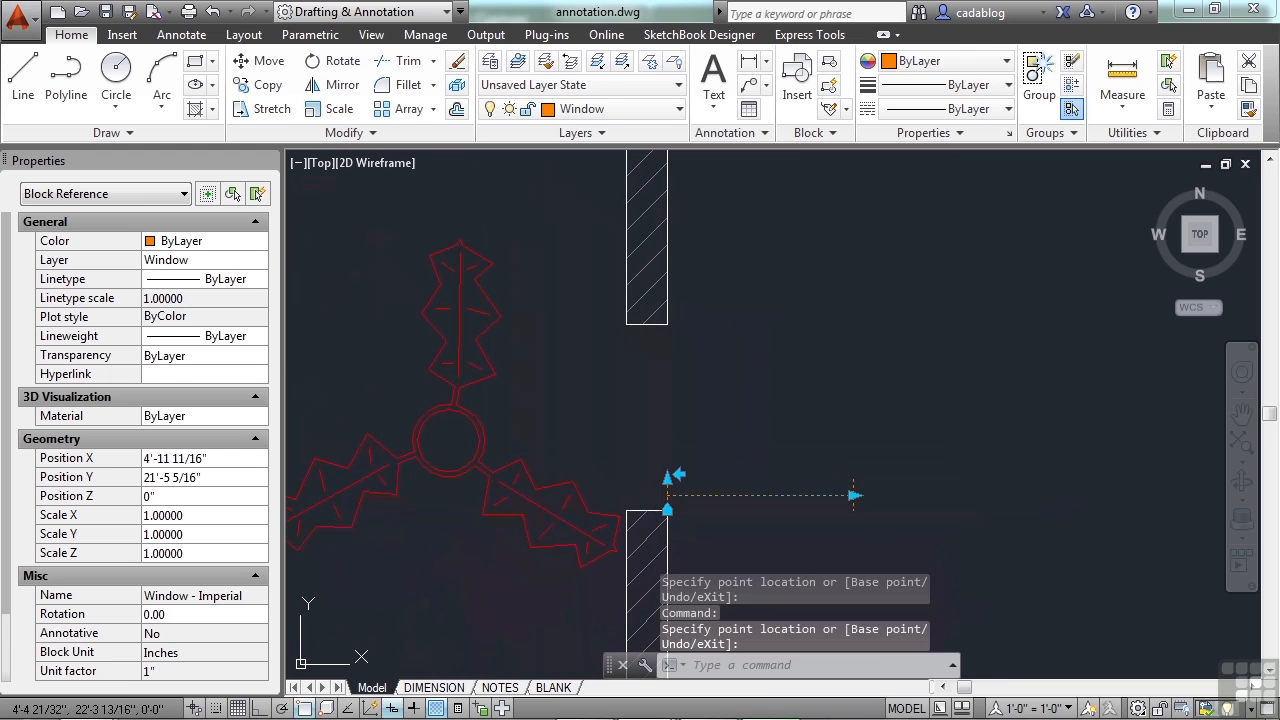
- Align the window to the middle of the lower wall end, and reattach it at the inner corner, upright in the opening
{"action": "scroll", "coordinate": [667, 510], "scroll_direction": "up", "scroll_amount": 3}
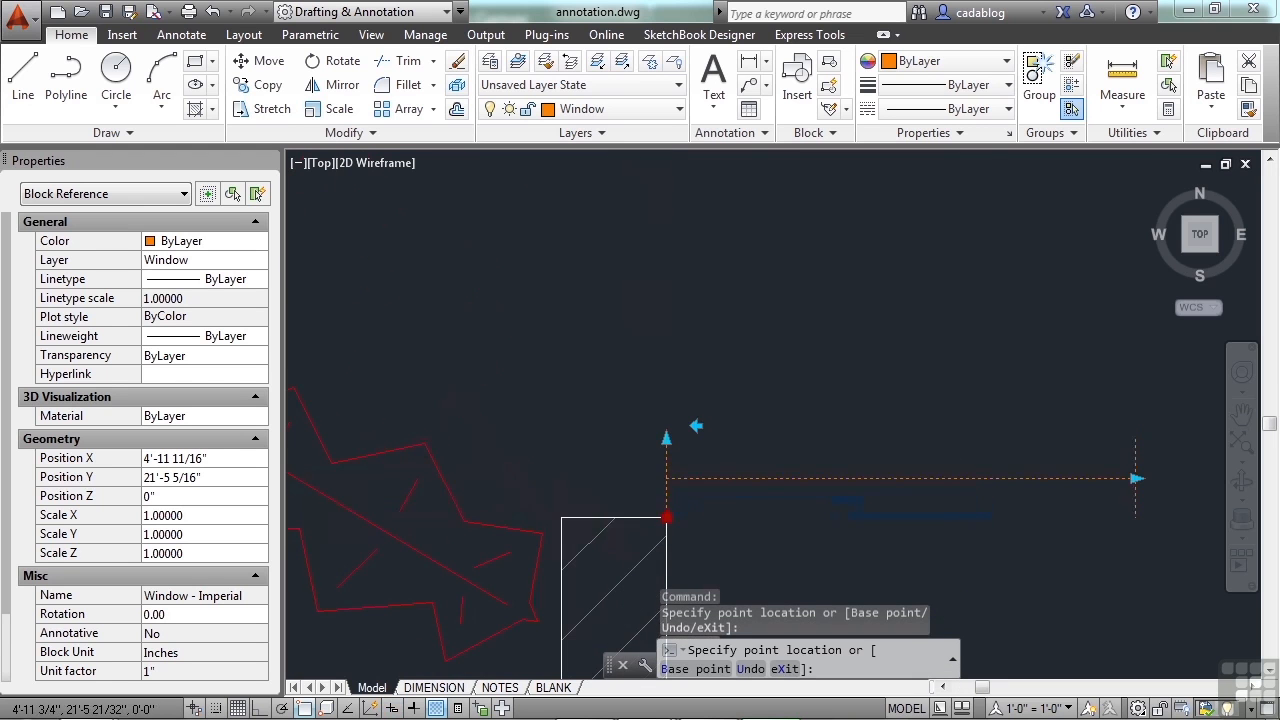
{"action": "left_click", "coordinate": [627, 517]}
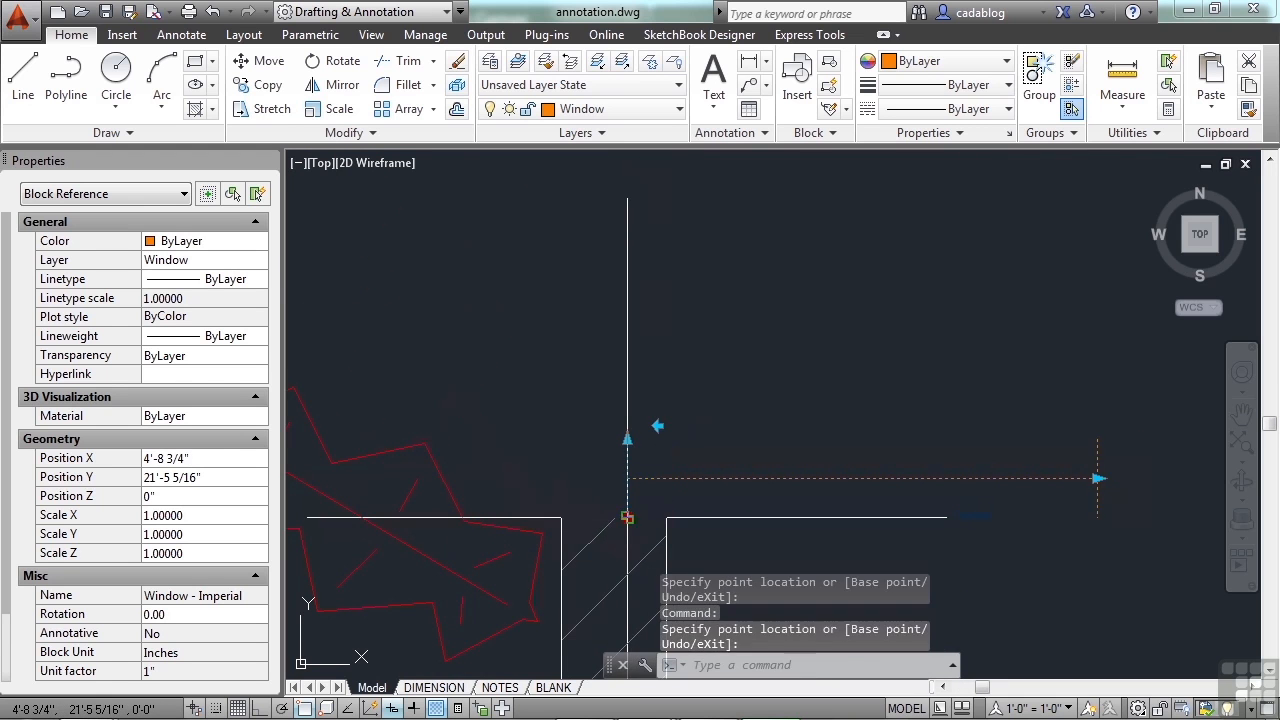
{"action": "left_click", "coordinate": [666, 517]}
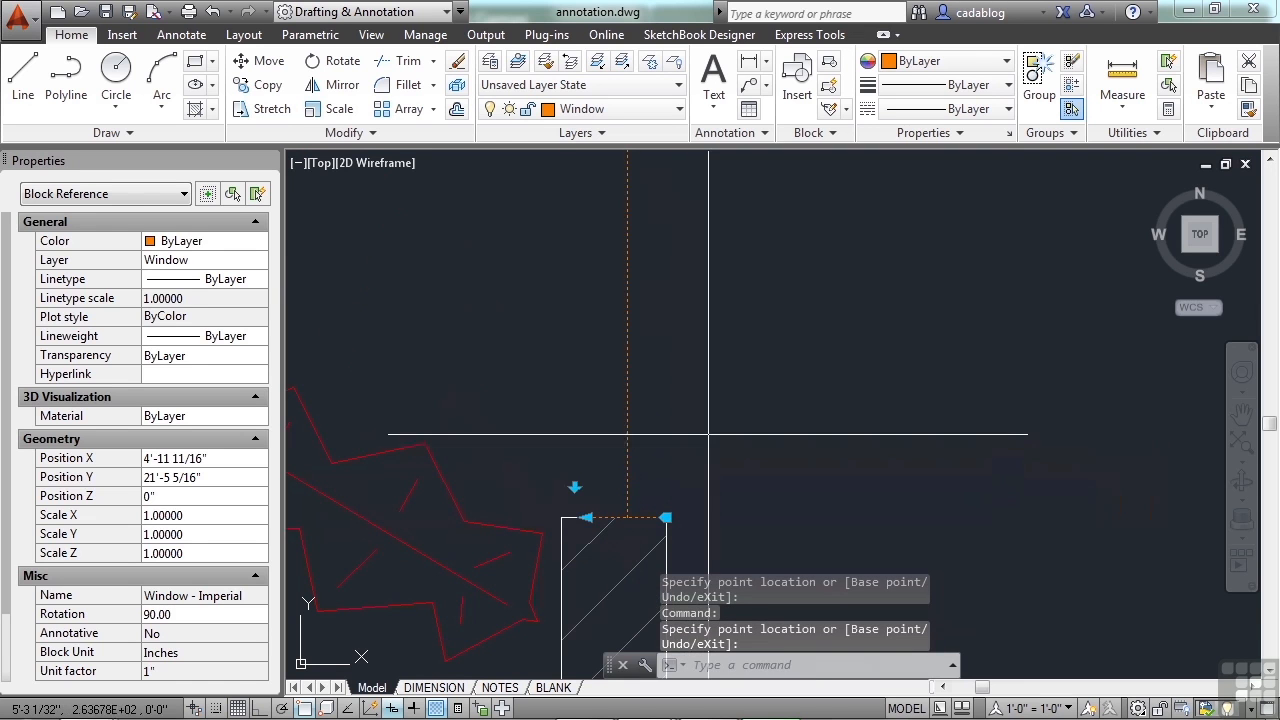
{"action": "key", "text": "Escape"}
{"action": "key", "text": "Escape"}
{"action": "scroll", "coordinate": [709, 430], "scroll_direction": "down", "scroll_amount": 4}
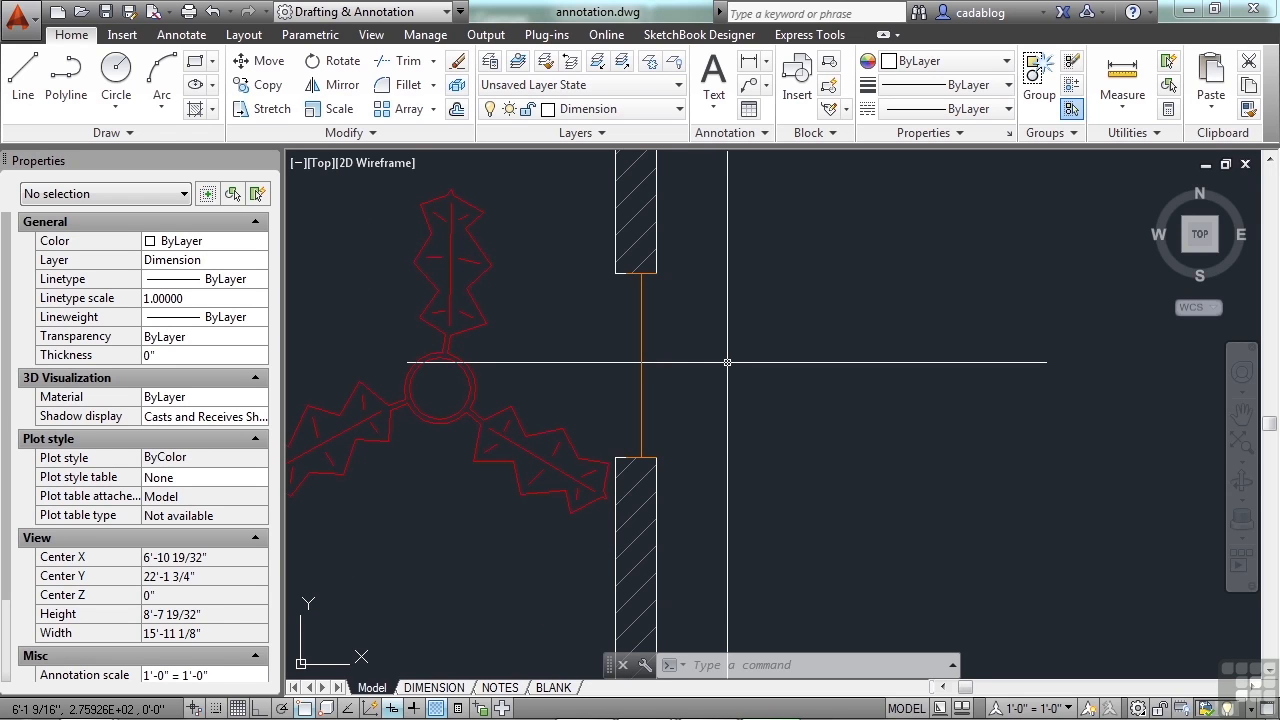
- Display the tool palettes, move them clear of the drawing and show the Structural blocks
{"action": "key", "text": "ctrl+3"}
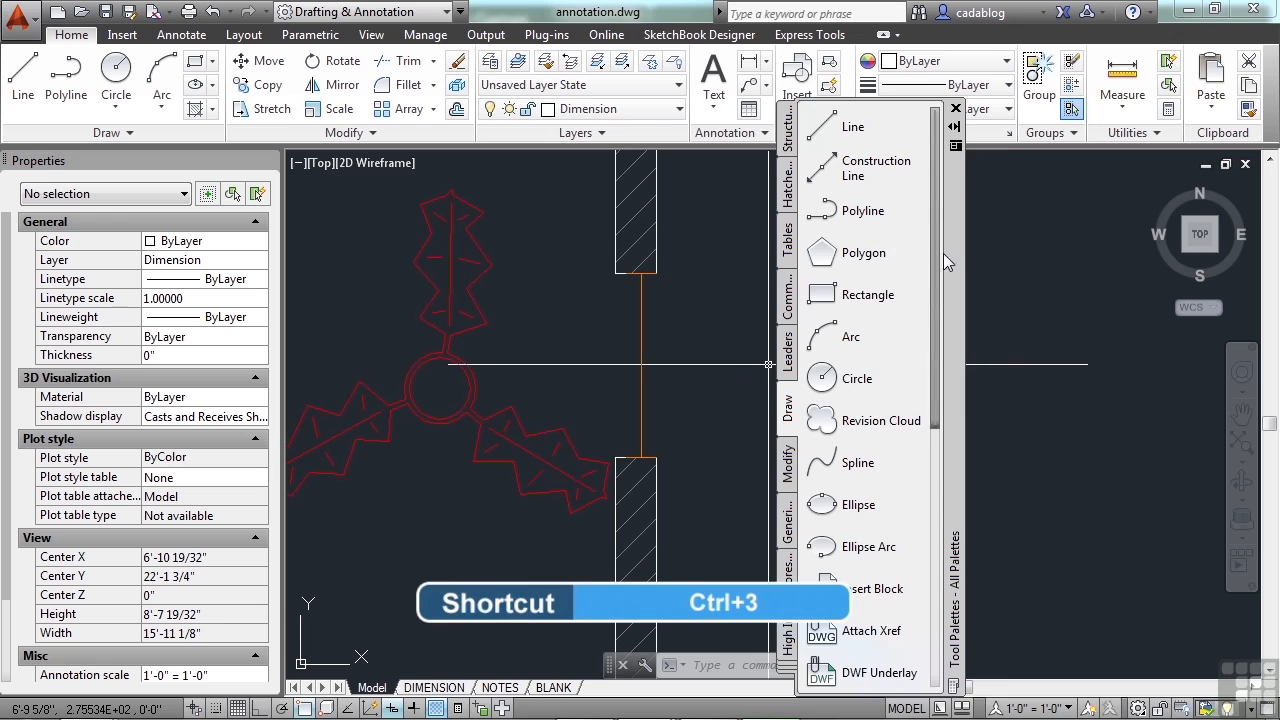
{"action": "left_click_drag", "start_coordinate": [957, 257], "coordinate": [1089, 252]}
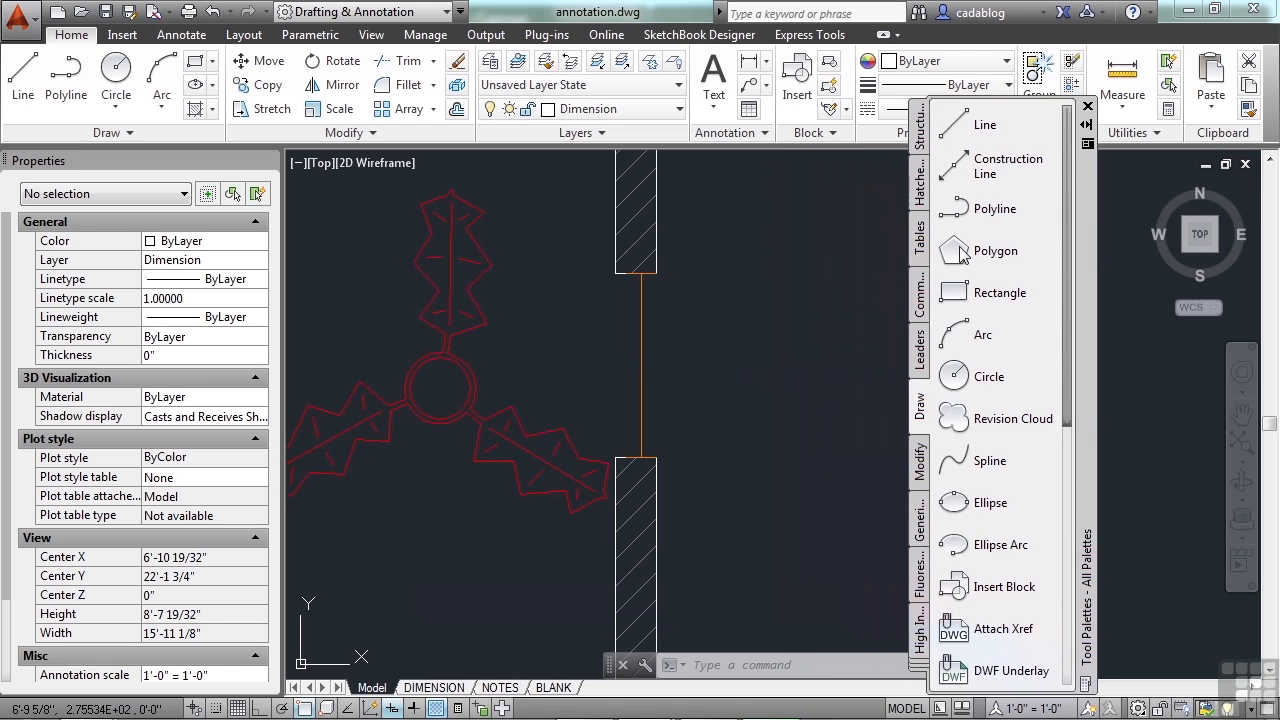
{"action": "left_click", "coordinate": [921, 122]}
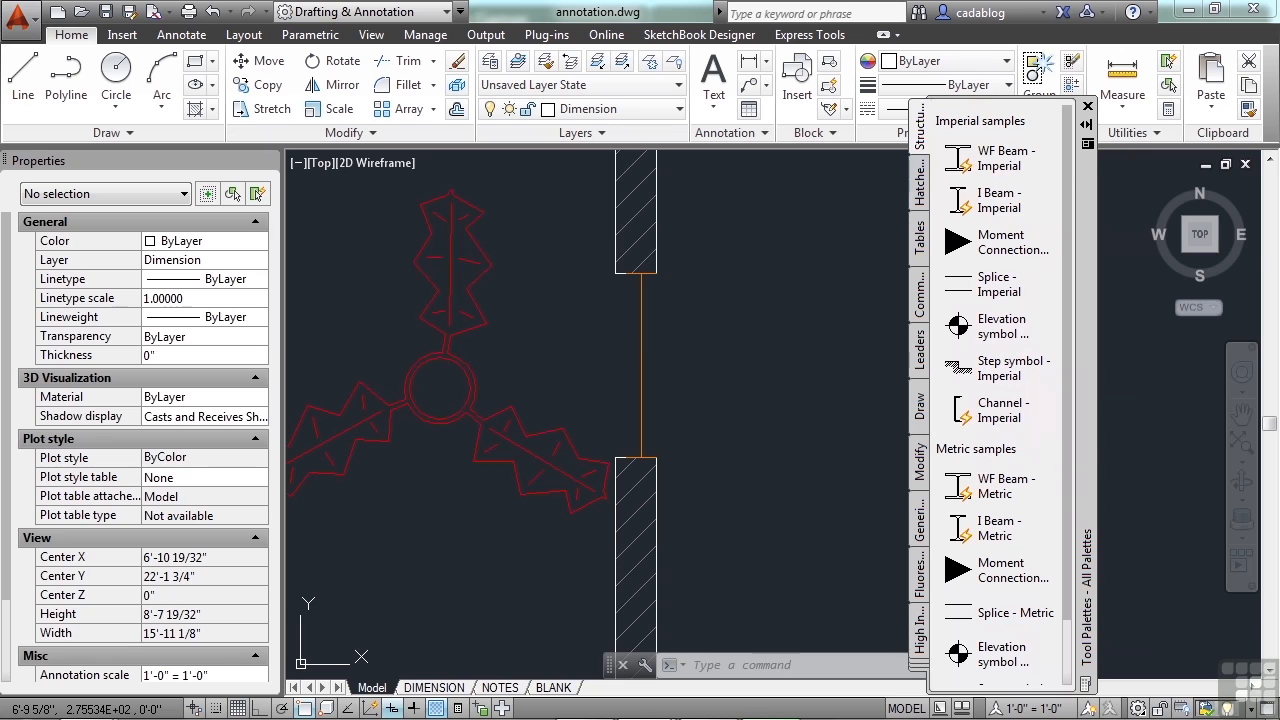
- Insert the WF Beam - Imperial block in the empty area to the right of the floor plan
{"action": "left_click", "coordinate": [958, 158]}
{"action": "scroll", "coordinate": [433, 402], "scroll_direction": "down", "scroll_amount": 8}
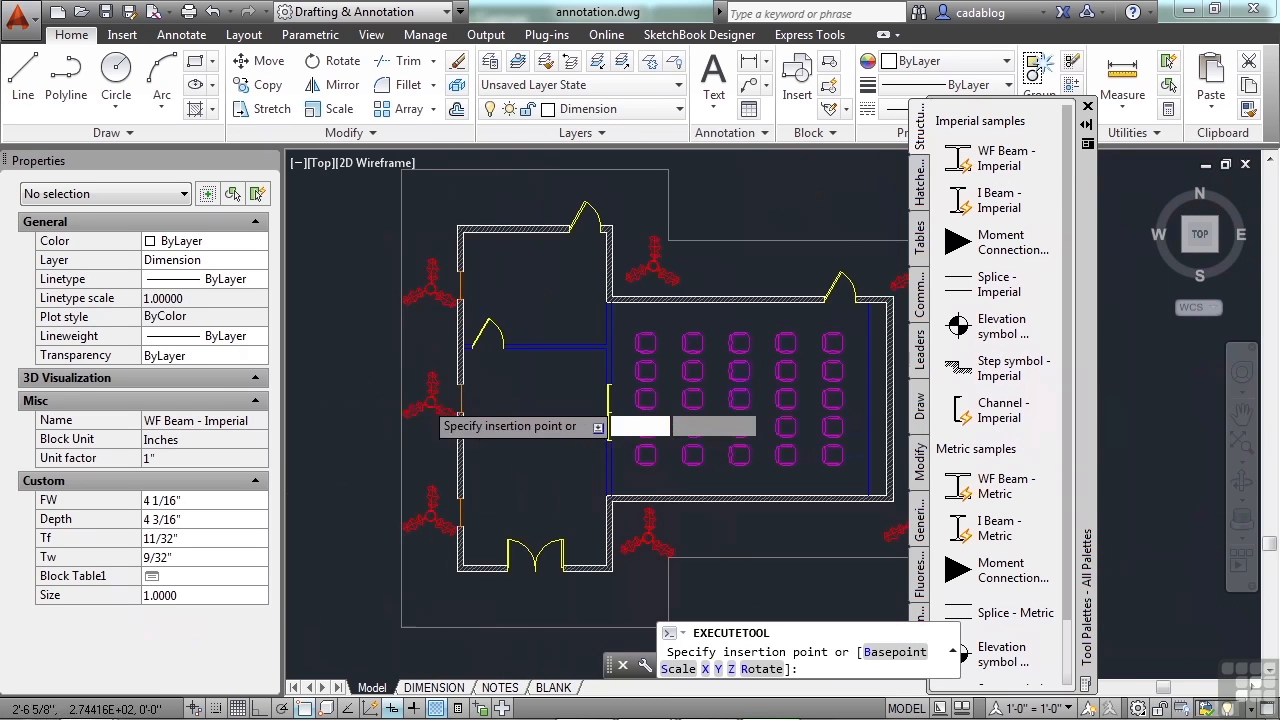
{"action": "scroll", "coordinate": [480, 406], "scroll_direction": "down", "scroll_amount": 5}
{"action": "scroll", "coordinate": [620, 362], "scroll_direction": "up", "scroll_amount": 8}
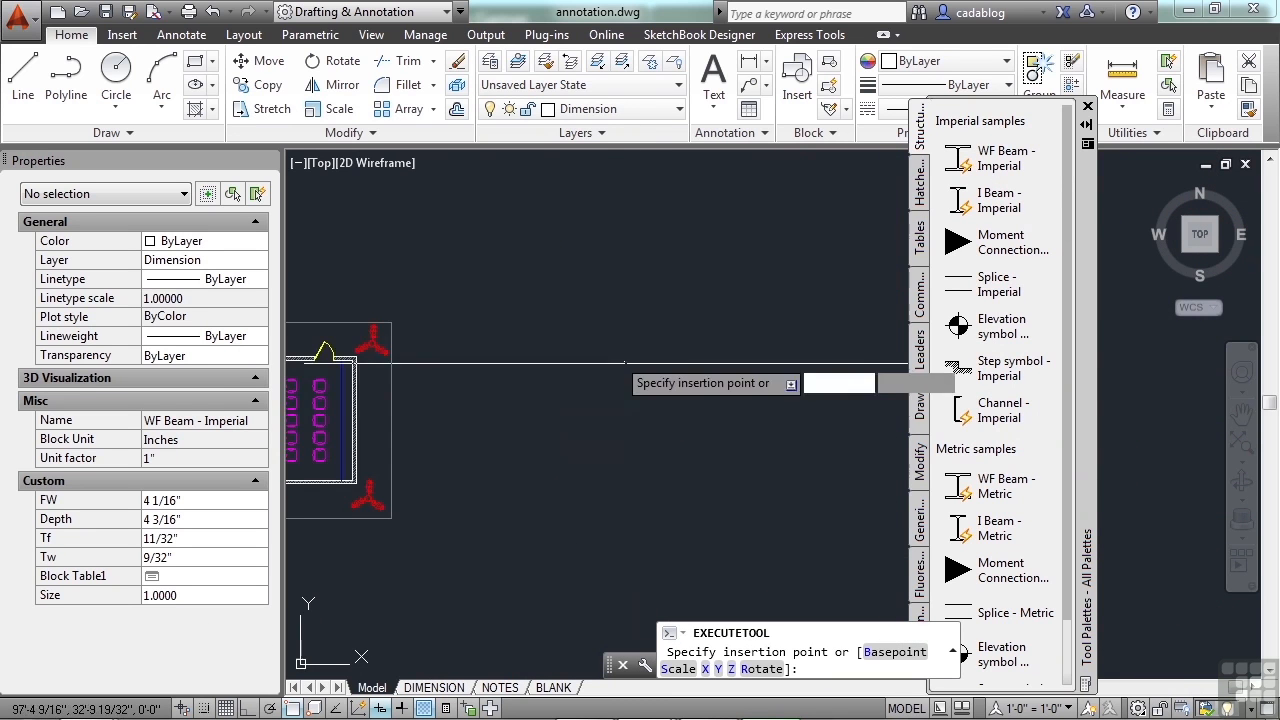
{"action": "left_click", "coordinate": [578, 338]}
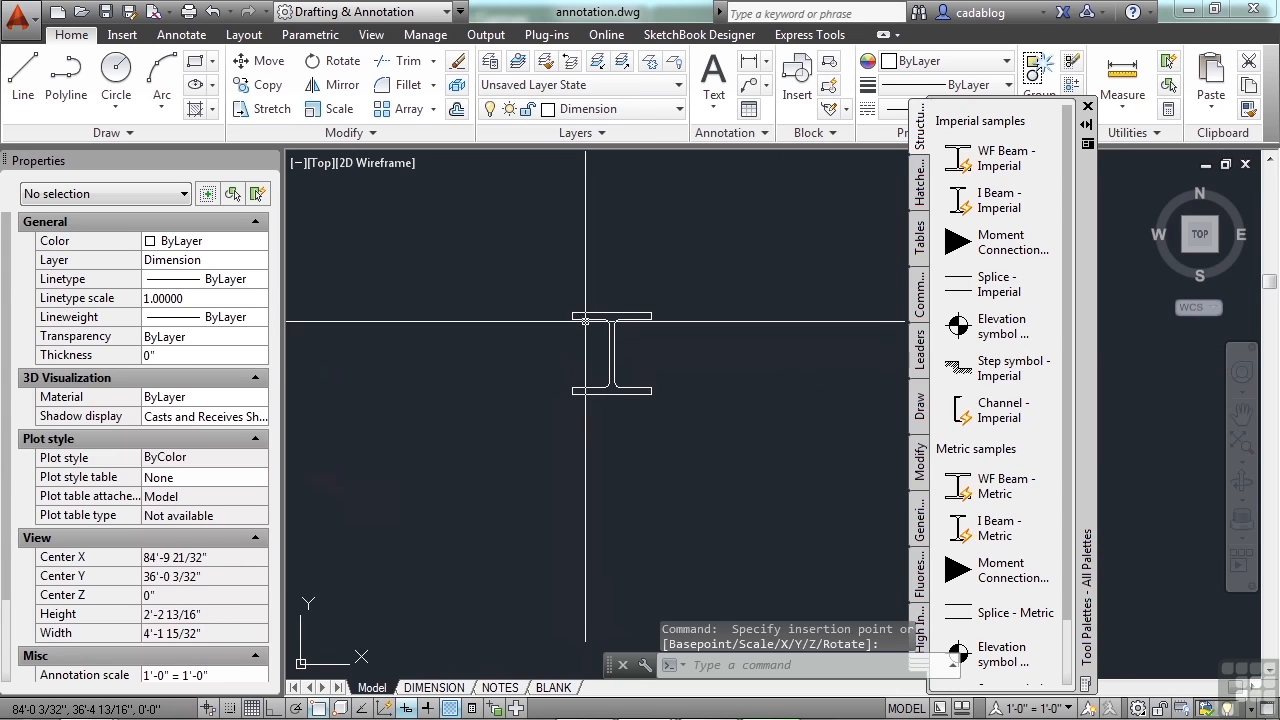
- Set the size of the inserted WF beam to W12x14 and clear the selection
{"action": "left_click", "coordinate": [613, 391]}
{"action": "scroll", "coordinate": [613, 396], "scroll_direction": "up", "scroll_amount": 4}
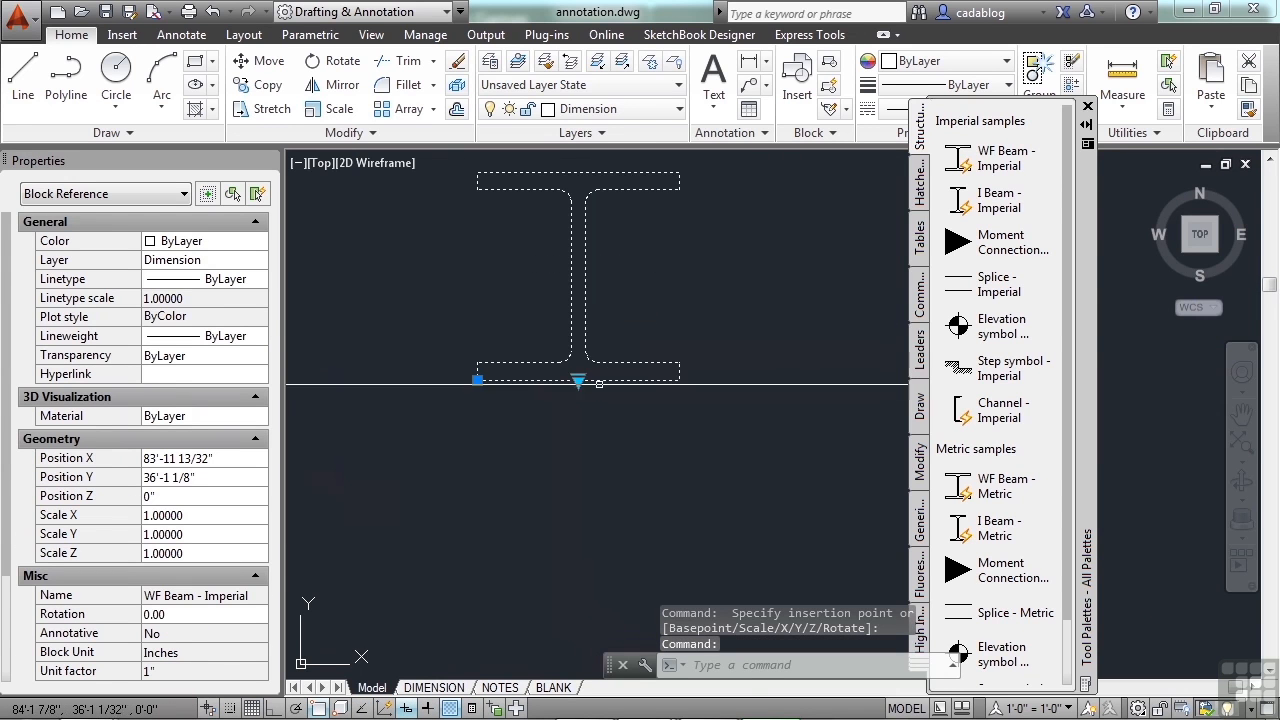
{"action": "left_click", "coordinate": [578, 381]}
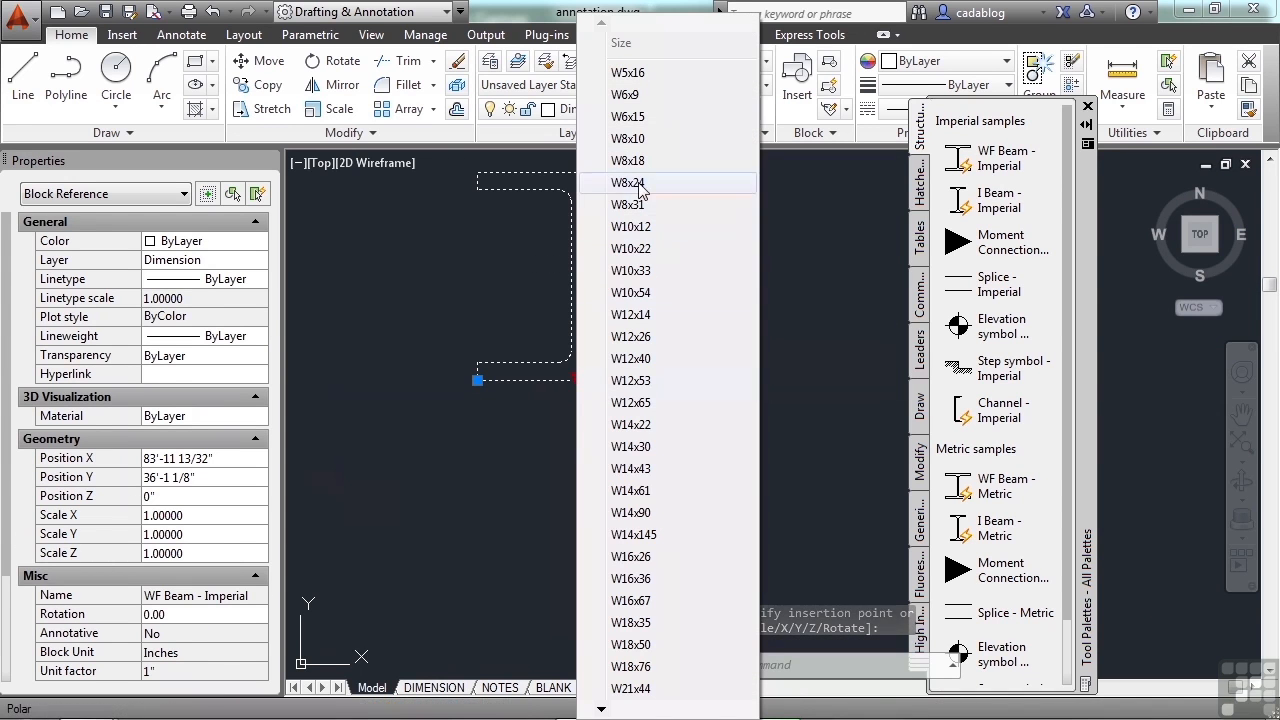
{"action": "left_click", "coordinate": [640, 318]}
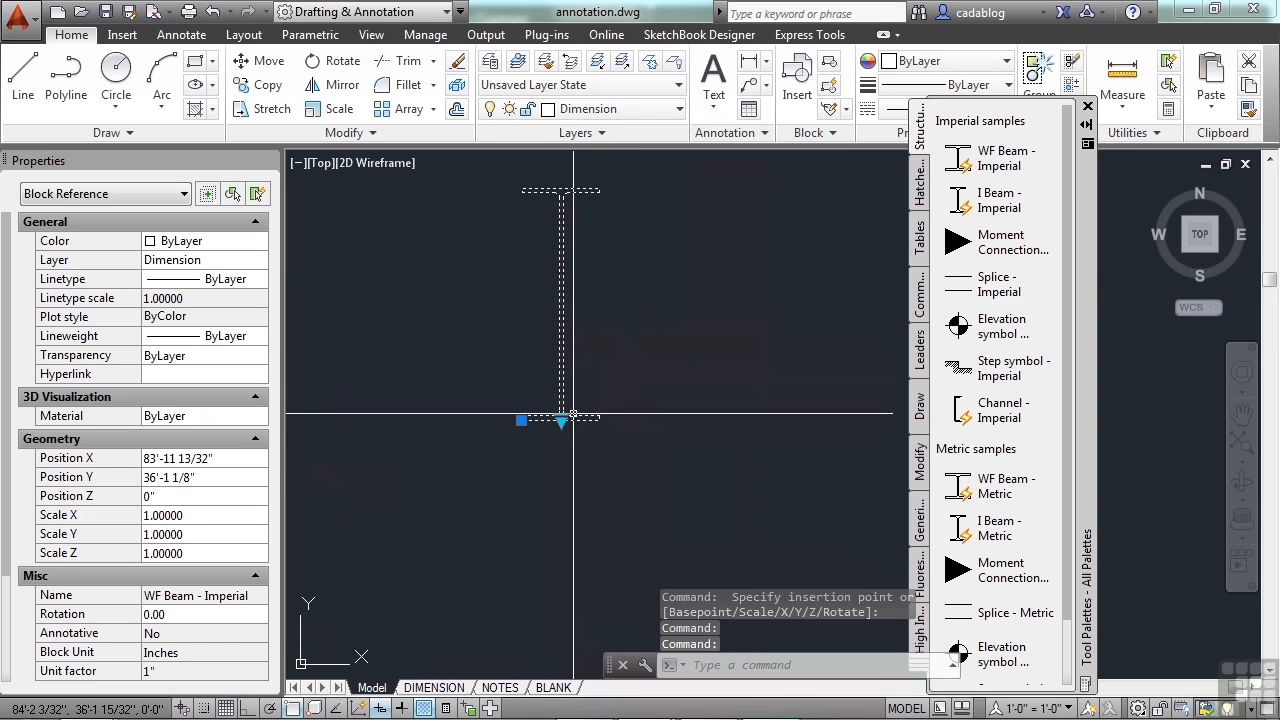
{"action": "key", "text": "Escape"}
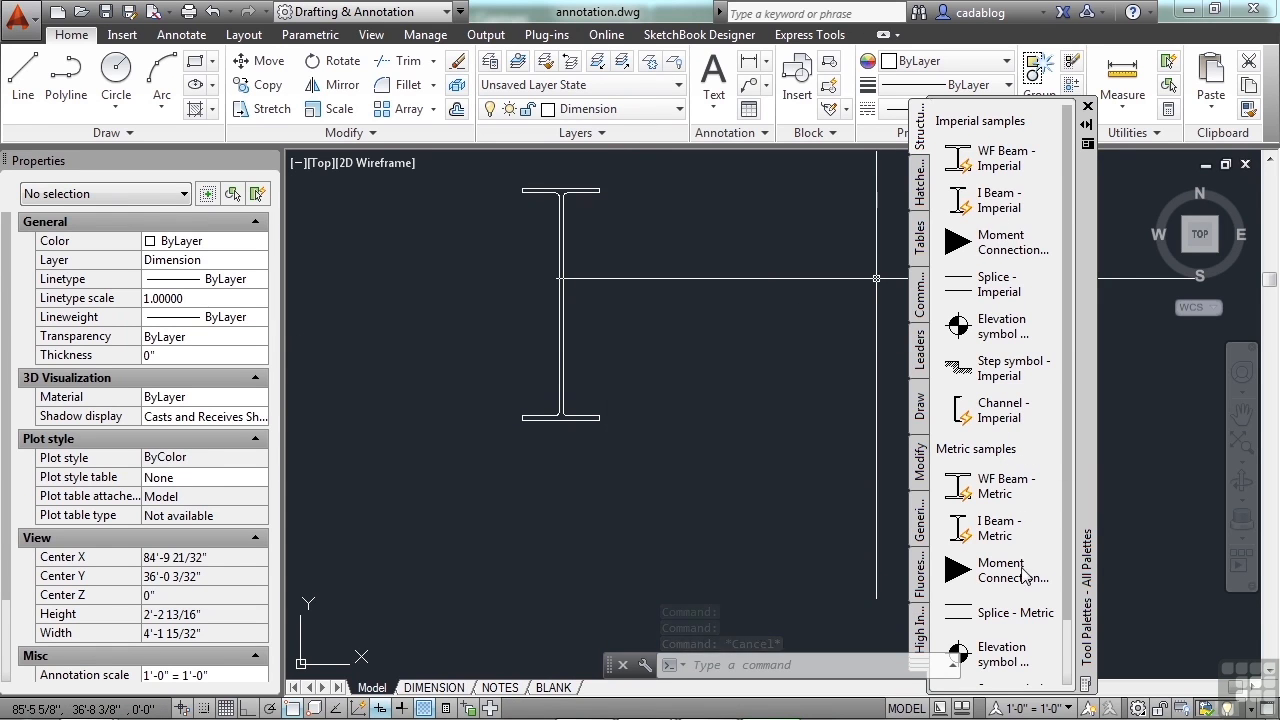
- Switch the tool palettes from the Structural blocks to the Architectural blocks
{"action": "mouse_move", "coordinate": [1069, 468]}
{"action": "left_mouse_down"}
{"action": "mouse_move", "coordinate": [1070, 550]}
{"action": "mouse_move", "coordinate": [1068, 462]}
{"action": "left_mouse_up"}
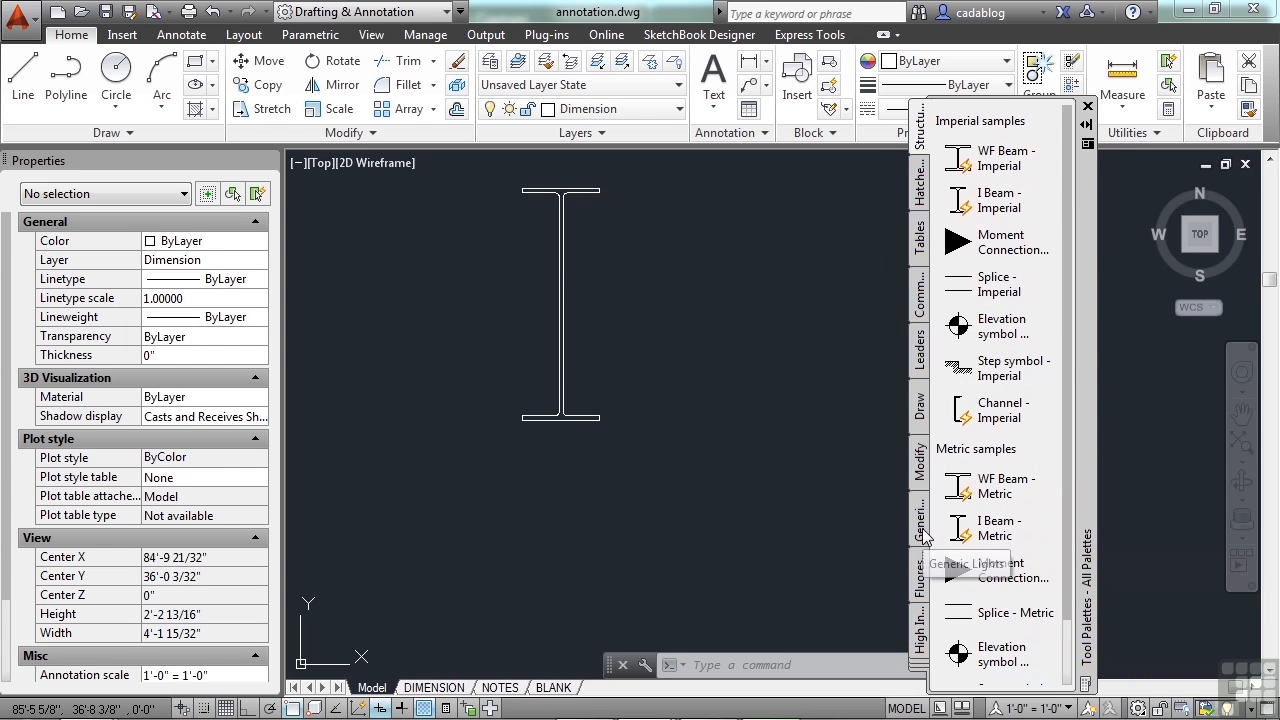
{"action": "left_click", "coordinate": [921, 669]}
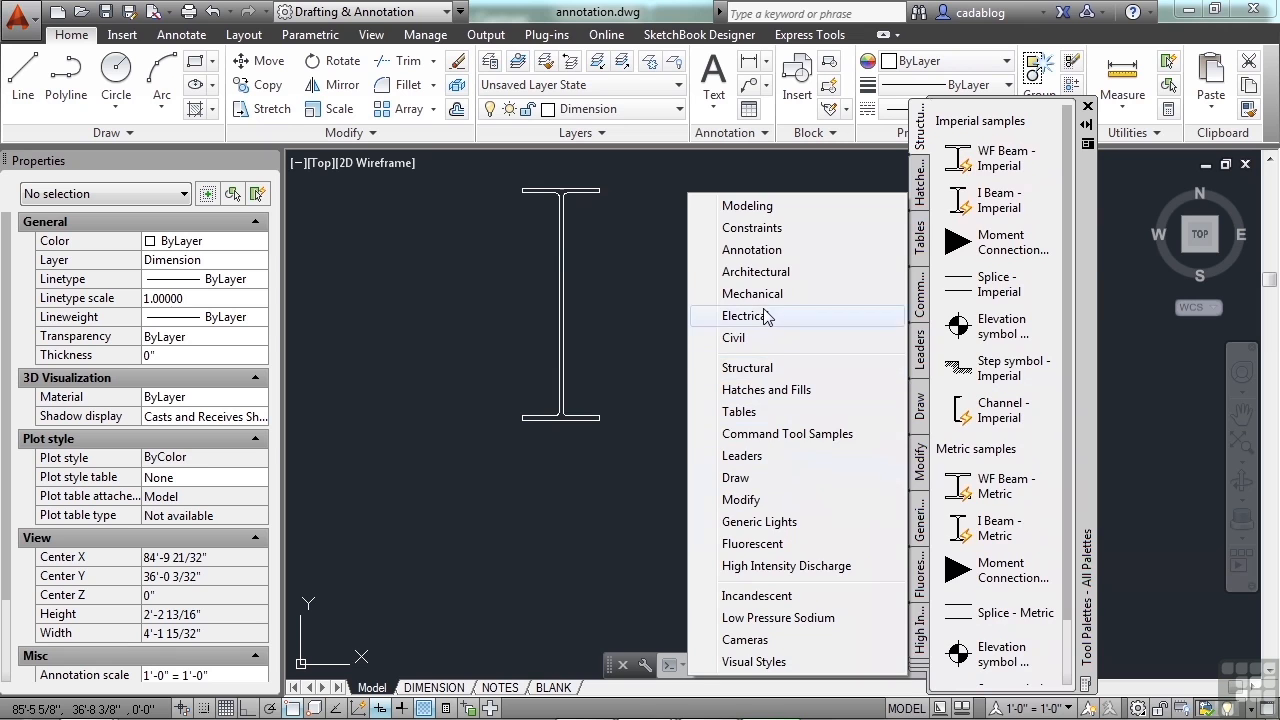
{"action": "left_click", "coordinate": [755, 275]}
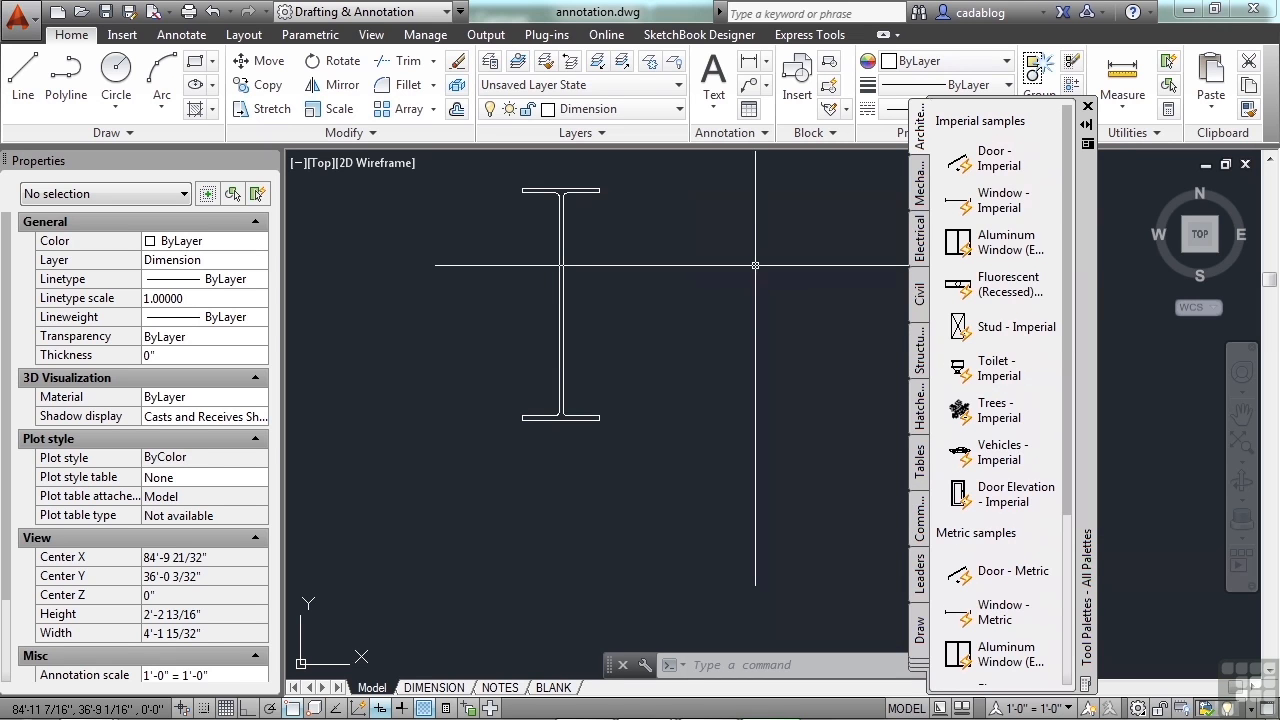
- Insert the Door - Imperial block in the open room of the floor plan, above the double doors
{"action": "left_click", "coordinate": [988, 163]}
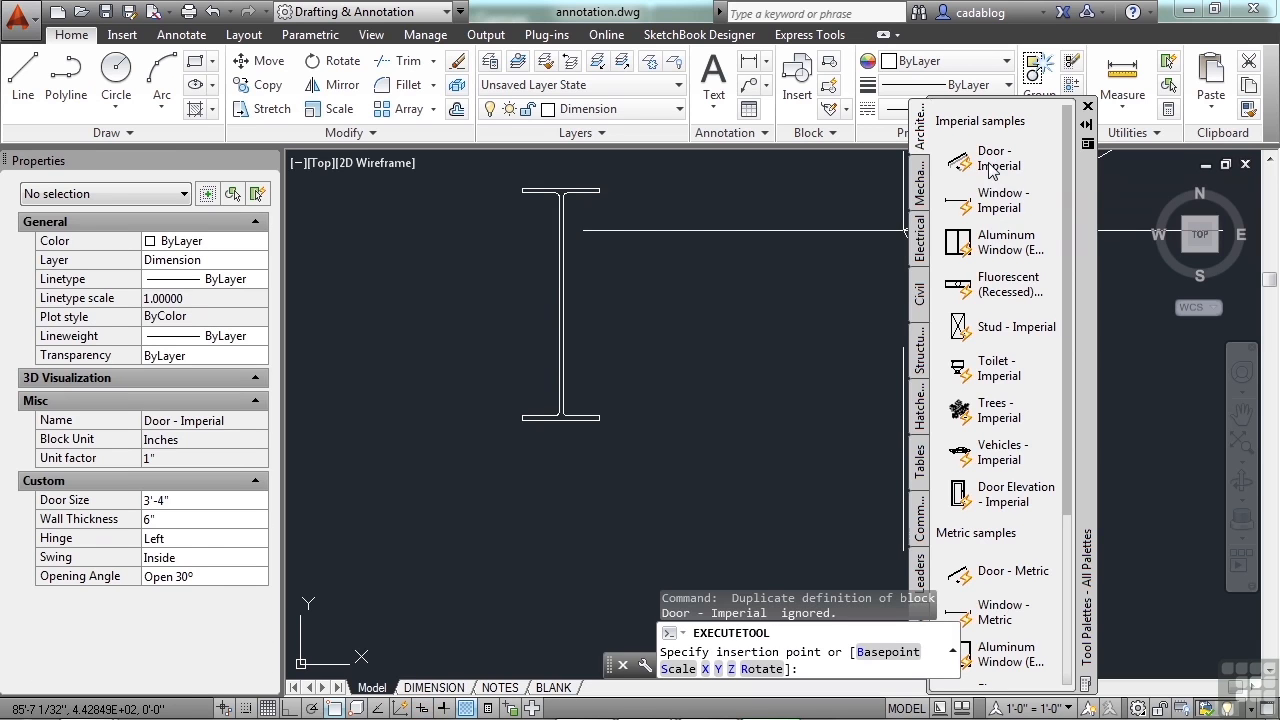
{"action": "scroll", "coordinate": [840, 330], "scroll_direction": "down", "scroll_amount": 8}
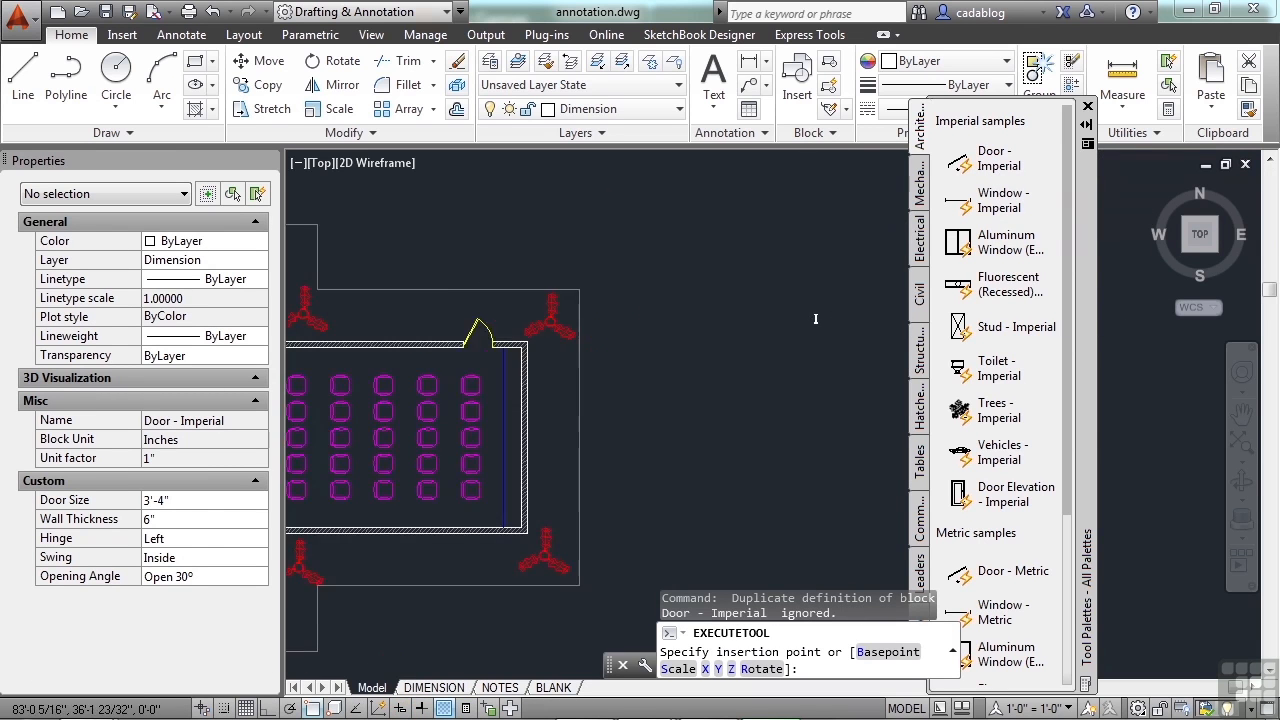
{"action": "scroll", "coordinate": [440, 460], "scroll_direction": "up", "scroll_amount": 6}
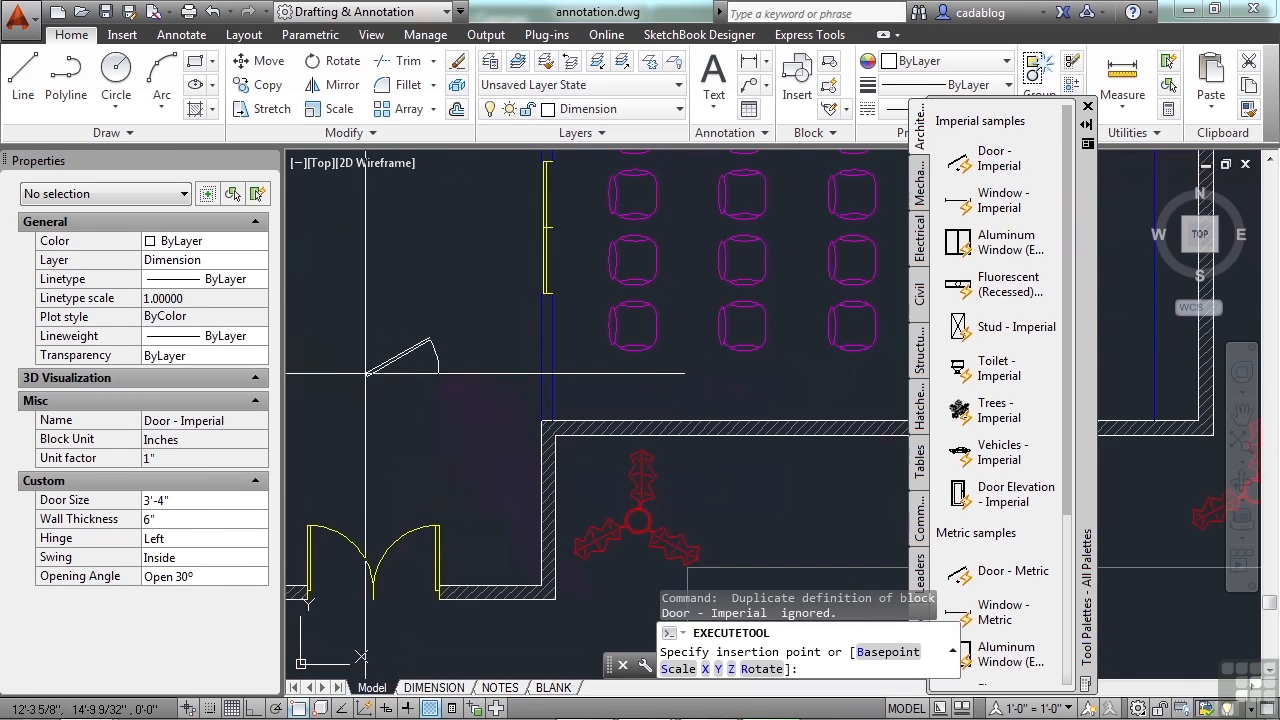
{"action": "left_click", "coordinate": [365, 373]}
- Shorten the inserted door with its size grip, and flip both its hinge side and its swing direction
{"action": "scroll", "coordinate": [365, 375], "scroll_direction": "up", "scroll_amount": 4}
{"action": "left_click", "coordinate": [487, 337]}
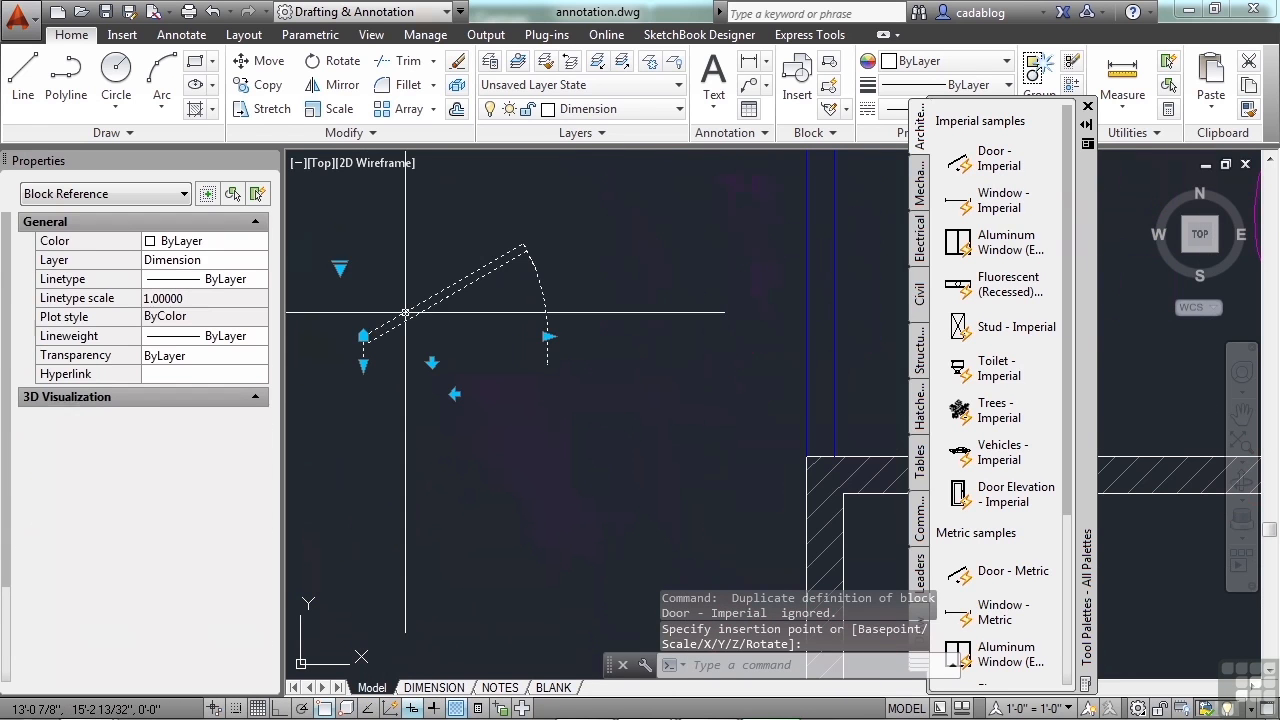
{"action": "left_click", "coordinate": [548, 336]}
{"action": "left_click", "coordinate": [500, 330]}
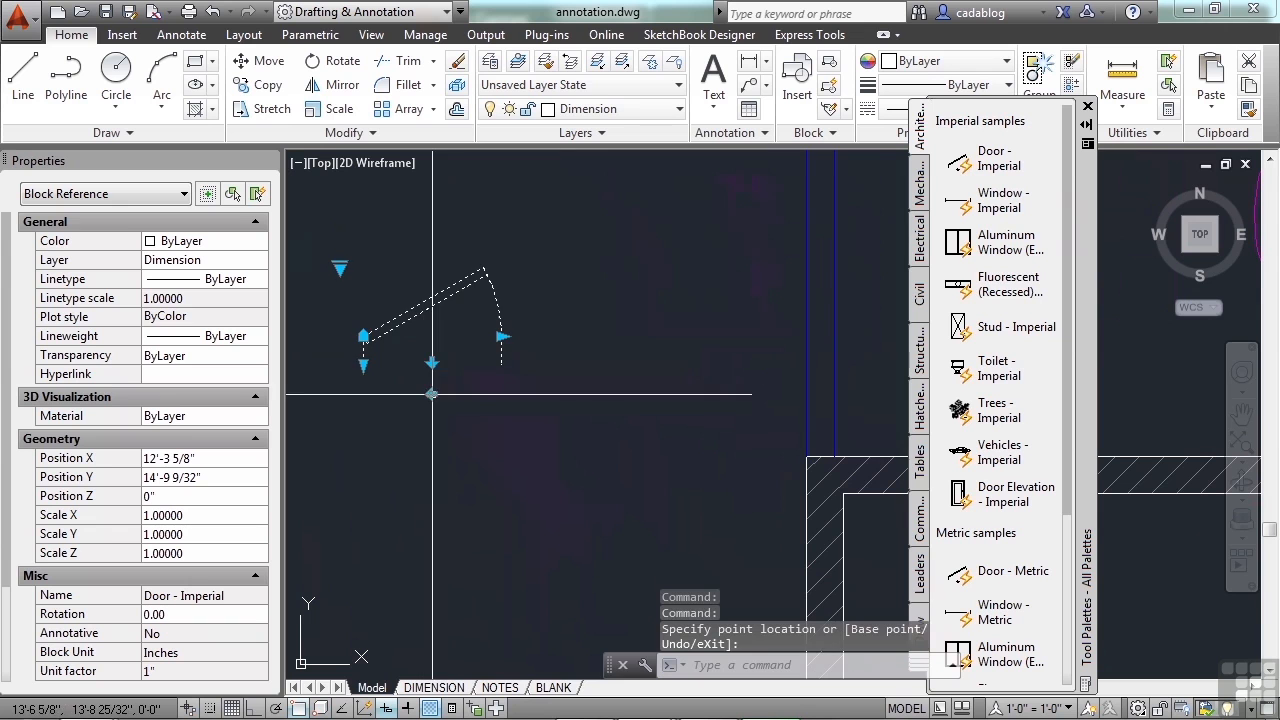
{"action": "left_click", "coordinate": [432, 394]}
{"action": "left_click", "coordinate": [434, 365]}
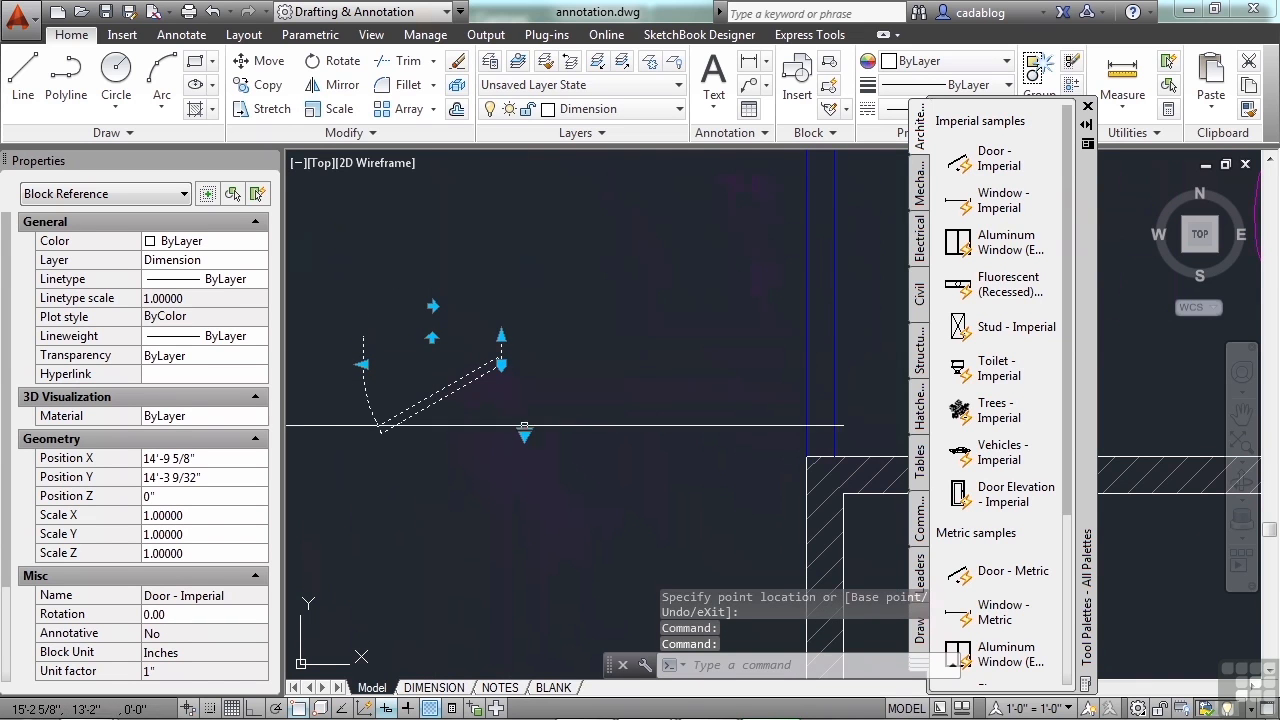
- Set the inserted door's opening angle to Closed and clear the selection
{"action": "left_click", "coordinate": [524, 447]}
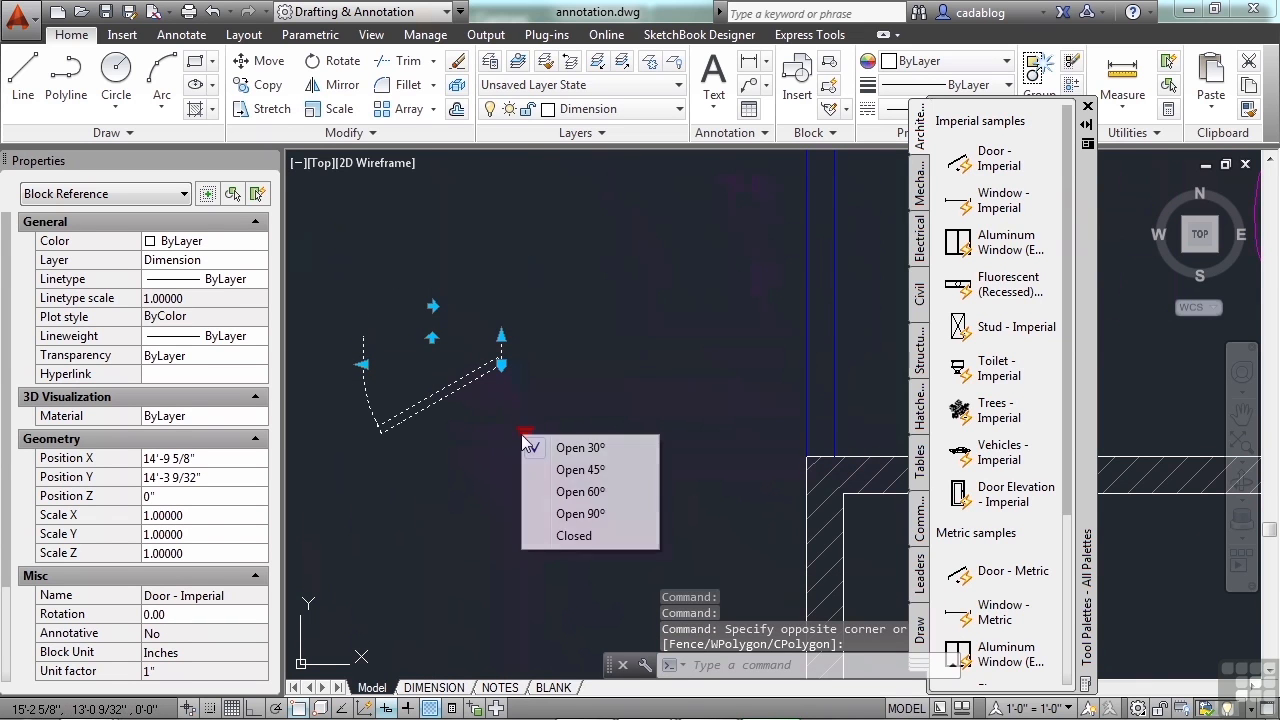
{"action": "mouse_move", "coordinate": [524, 434]}
{"action": "left_click", "coordinate": [574, 537]}
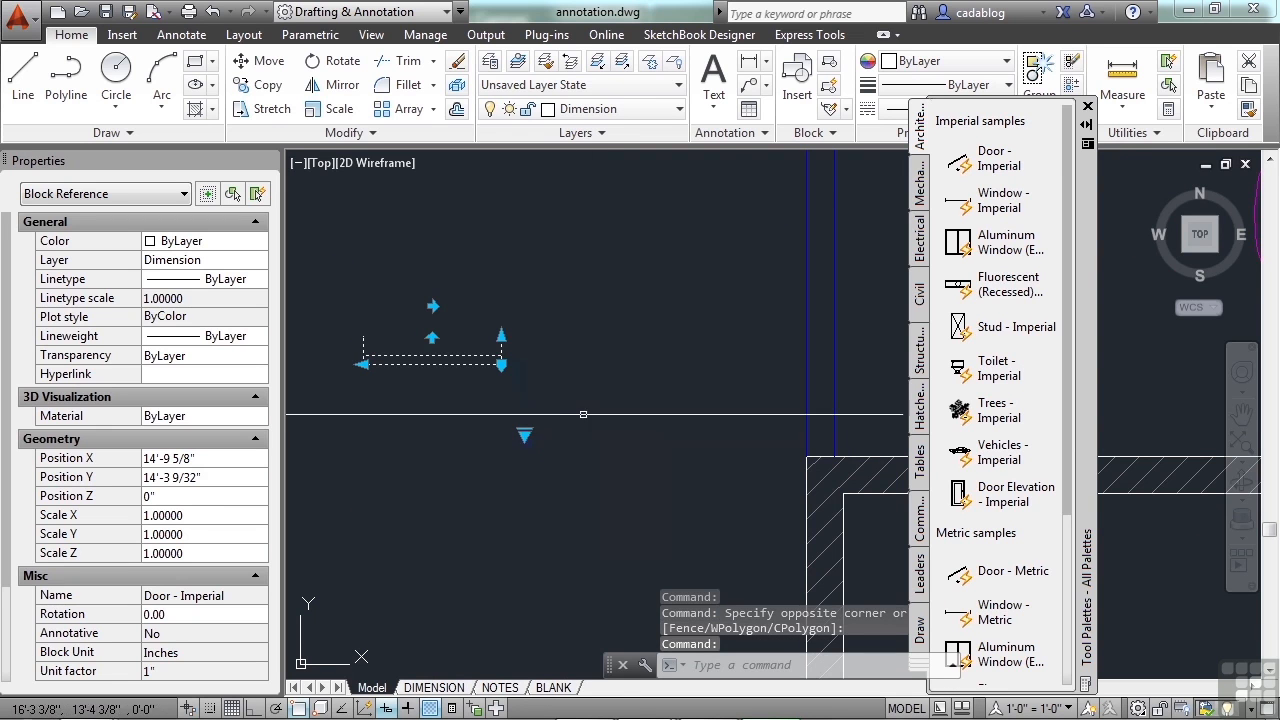
{"action": "key", "text": "Escape"}
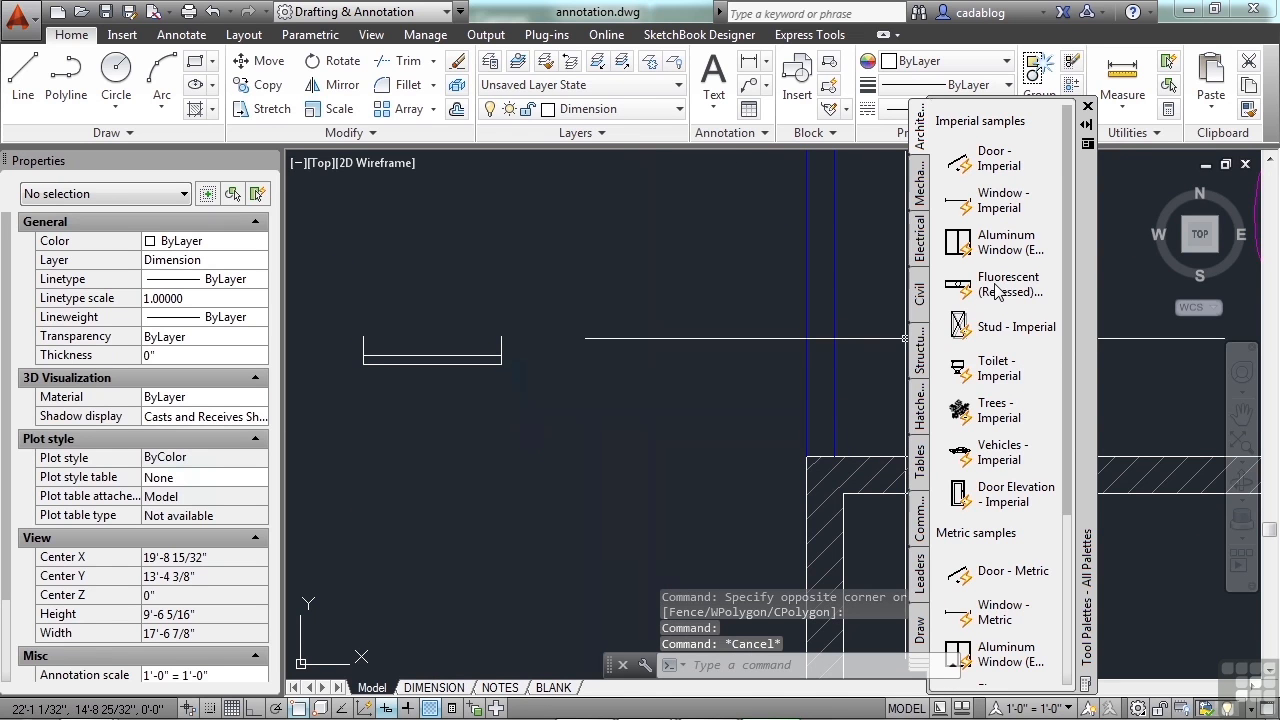
- Insert the imperial Aluminum Window block in the open room, above the closed door
{"action": "left_click", "coordinate": [1006, 245]}
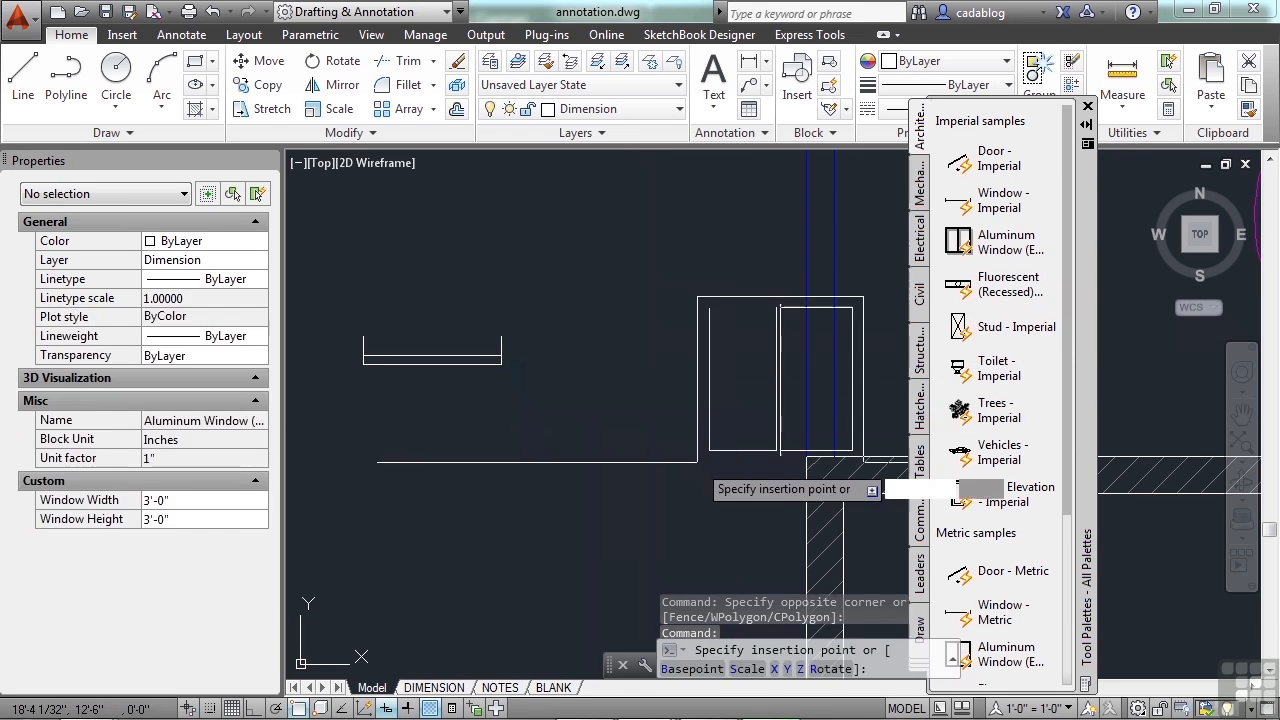
{"action": "scroll", "coordinate": [676, 468], "scroll_direction": "down", "scroll_amount": 4}
{"action": "scroll", "coordinate": [522, 338], "scroll_direction": "up", "scroll_amount": 4}
{"action": "left_click", "coordinate": [515, 355]}
- Stretch the aluminum window wider and then taller with its grips until it is roughly square, and clear the selection
{"action": "left_click", "coordinate": [562, 371]}
{"action": "left_click", "coordinate": [548, 338]}
{"action": "middle_click_drag", "start_coordinate": [558, 335], "coordinate": [477, 433]}
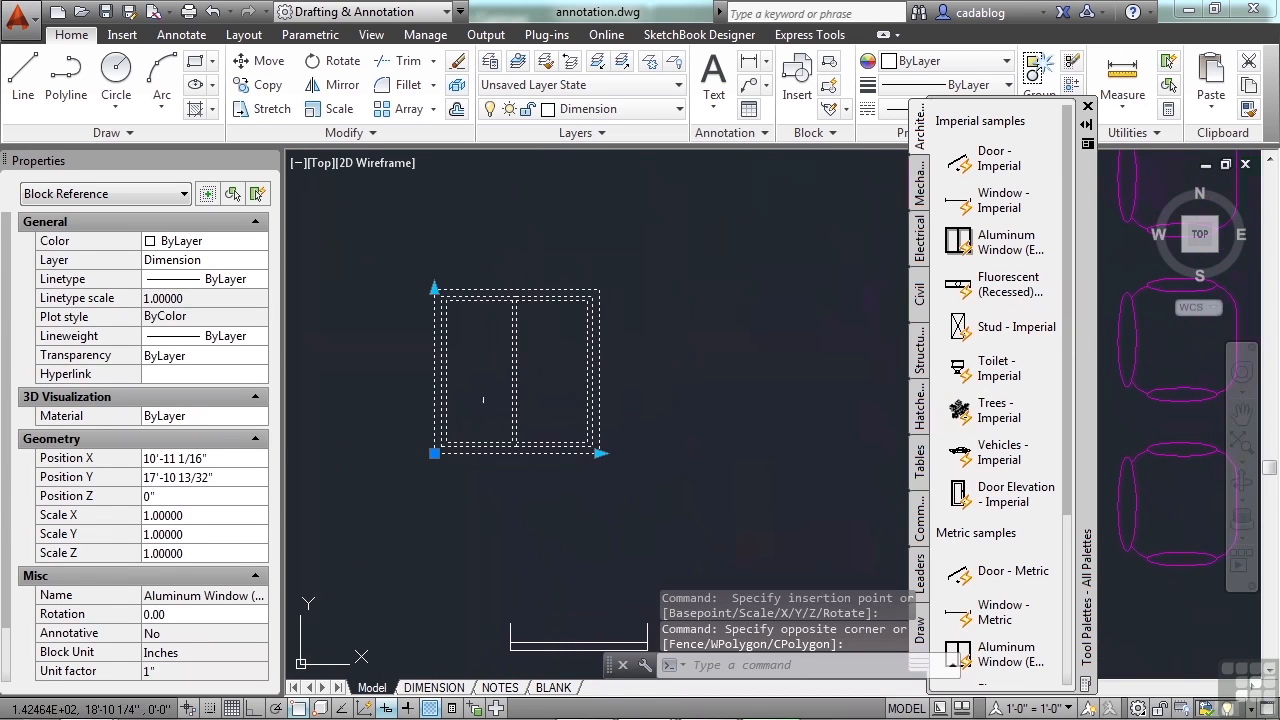
{"action": "left_click", "coordinate": [599, 453]}
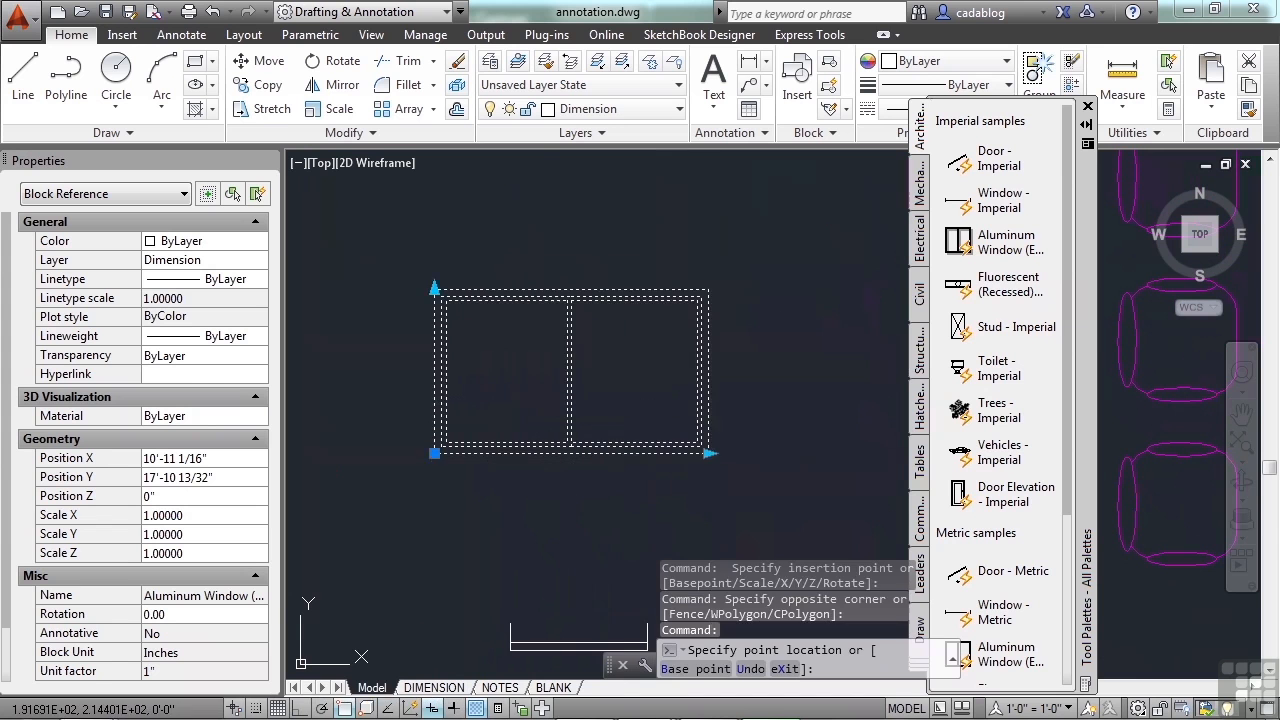
{"action": "left_click", "coordinate": [708, 453]}
{"action": "left_click", "coordinate": [434, 289]}
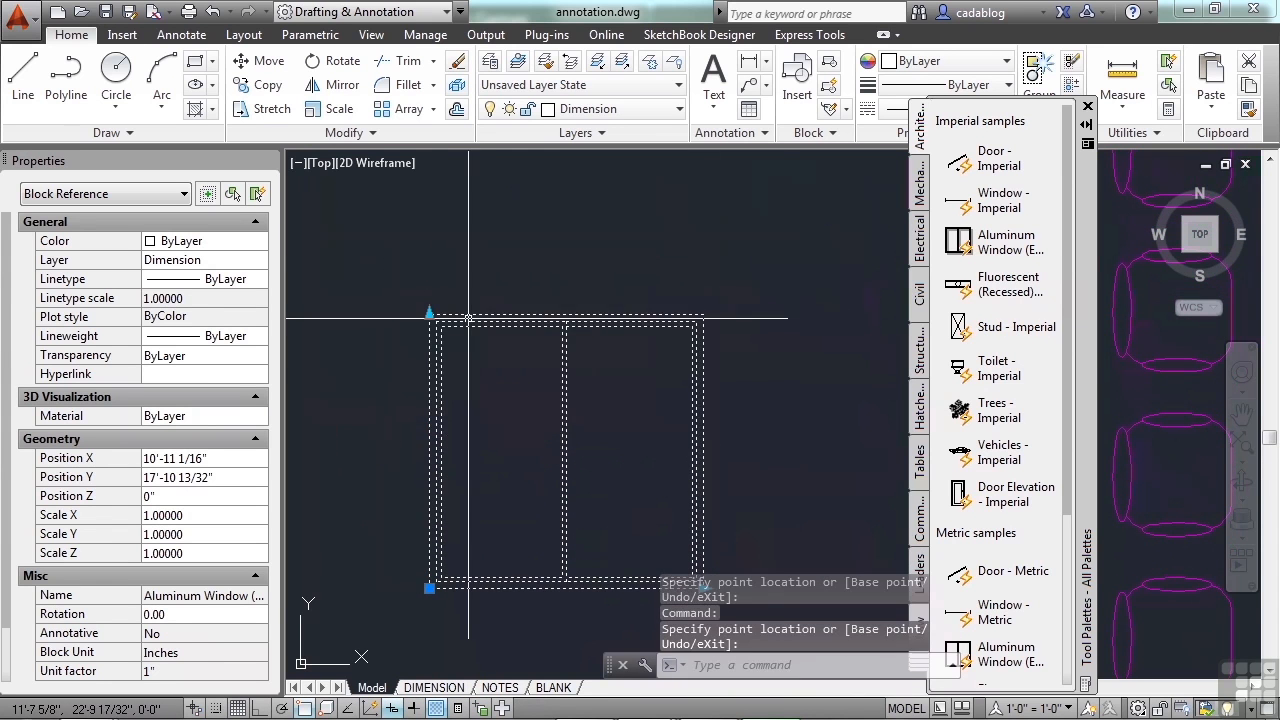
{"action": "scroll", "coordinate": [468, 319], "scroll_direction": "down", "scroll_amount": 4}
{"action": "left_click", "coordinate": [608, 337]}
{"action": "key", "text": "Escape"}
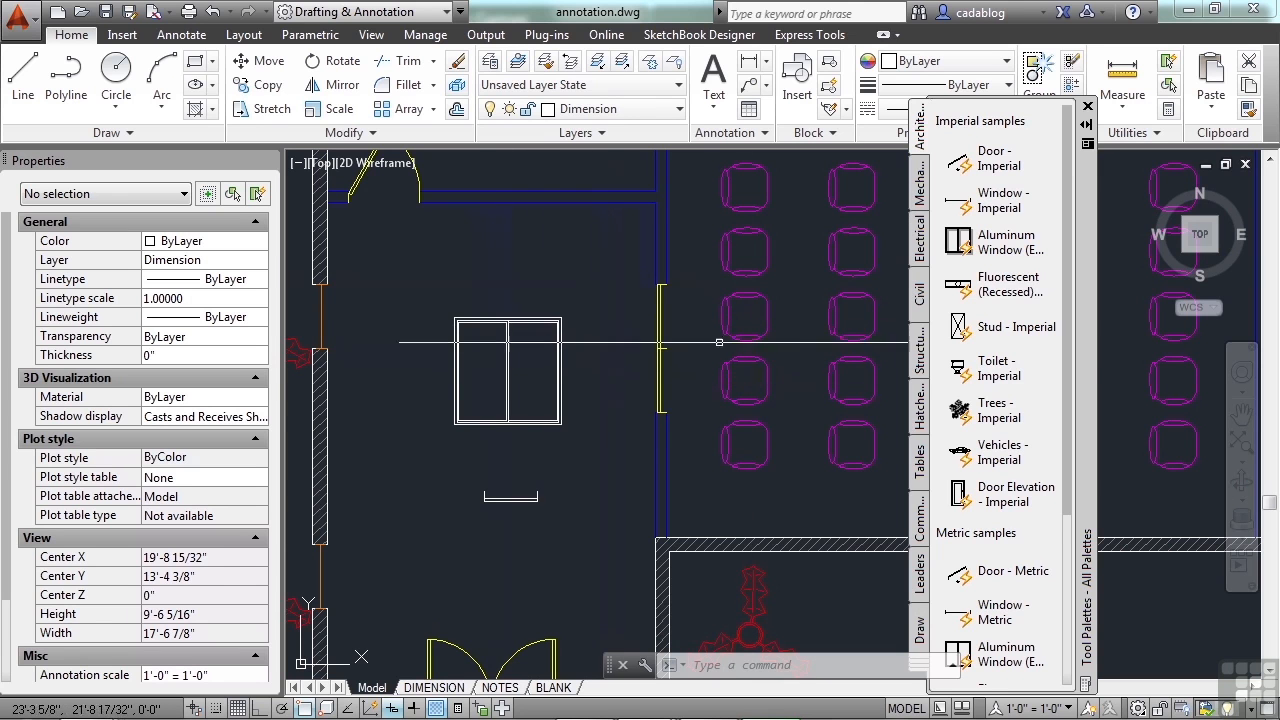
- Insert the Toilet - Imperial block between the hatched outer wall and the aluminum window
{"action": "left_click", "coordinate": [975, 378]}
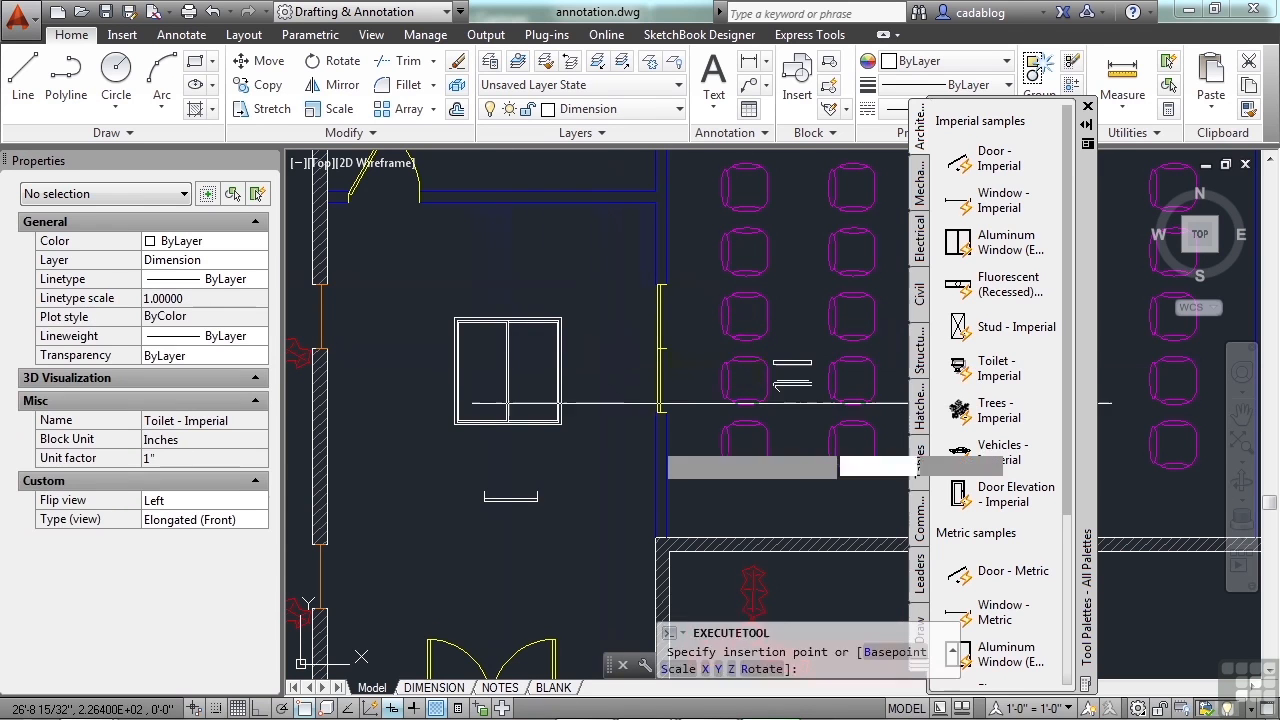
{"action": "middle_click_drag", "start_coordinate": [494, 422], "coordinate": [608, 409]}
{"action": "left_click", "coordinate": [507, 377]}
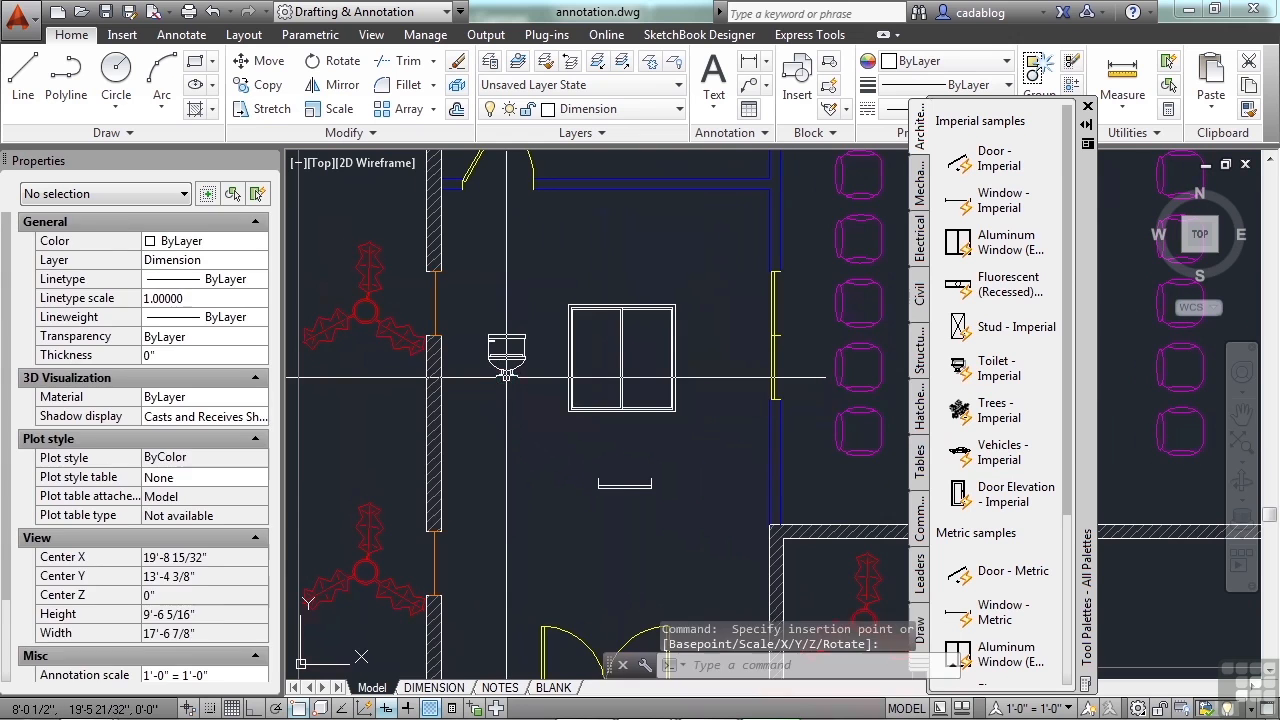
- Try the toilet block's Elongated (Plan), Elongated (Side) and Round (Front) views in turn, and clear the selection
{"action": "scroll", "coordinate": [507, 377], "scroll_direction": "up", "scroll_amount": 5}
{"action": "left_click", "coordinate": [498, 361]}
{"action": "left_click", "coordinate": [463, 384]}
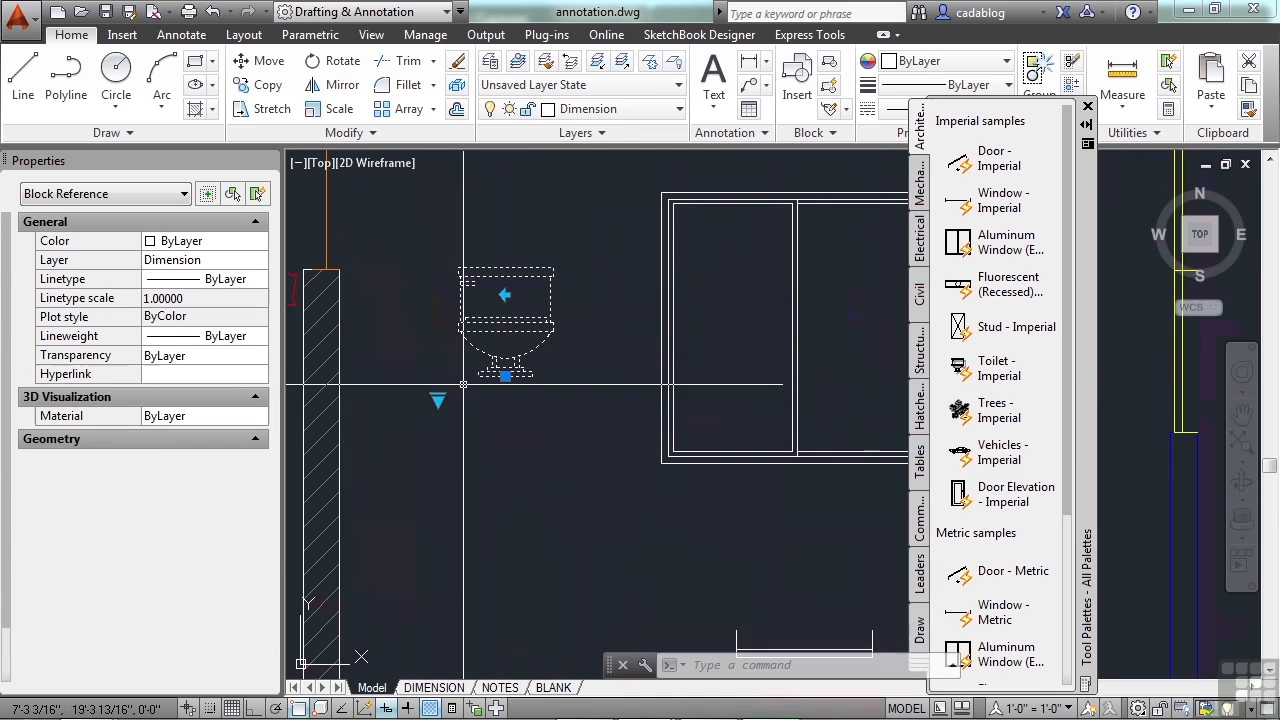
{"action": "left_click", "coordinate": [505, 295]}
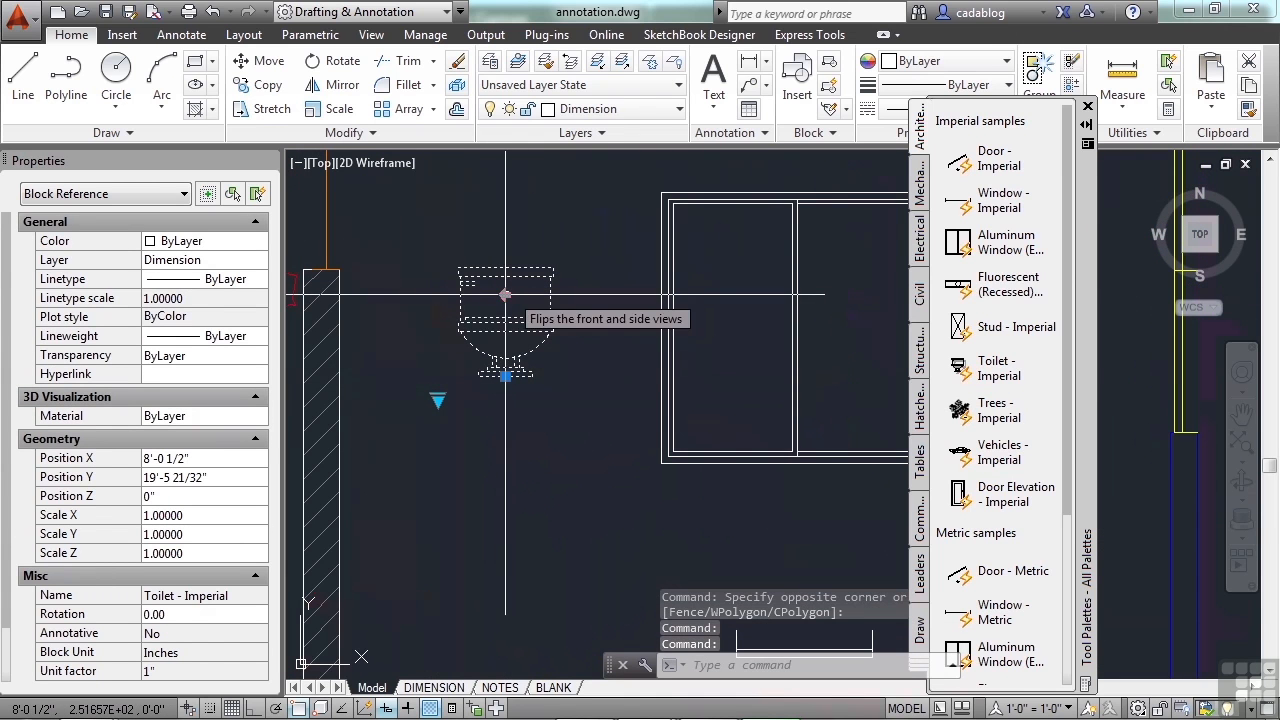
{"action": "left_click", "coordinate": [438, 399]}
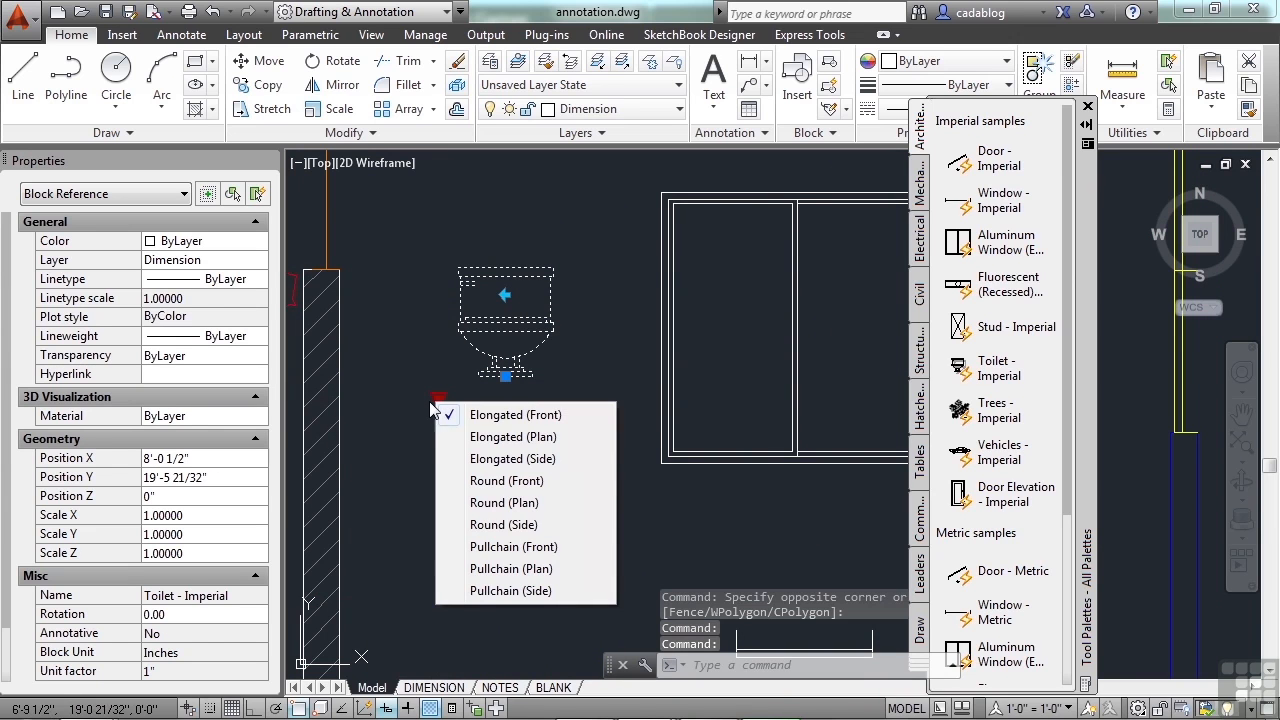
{"action": "left_click", "coordinate": [558, 436]}
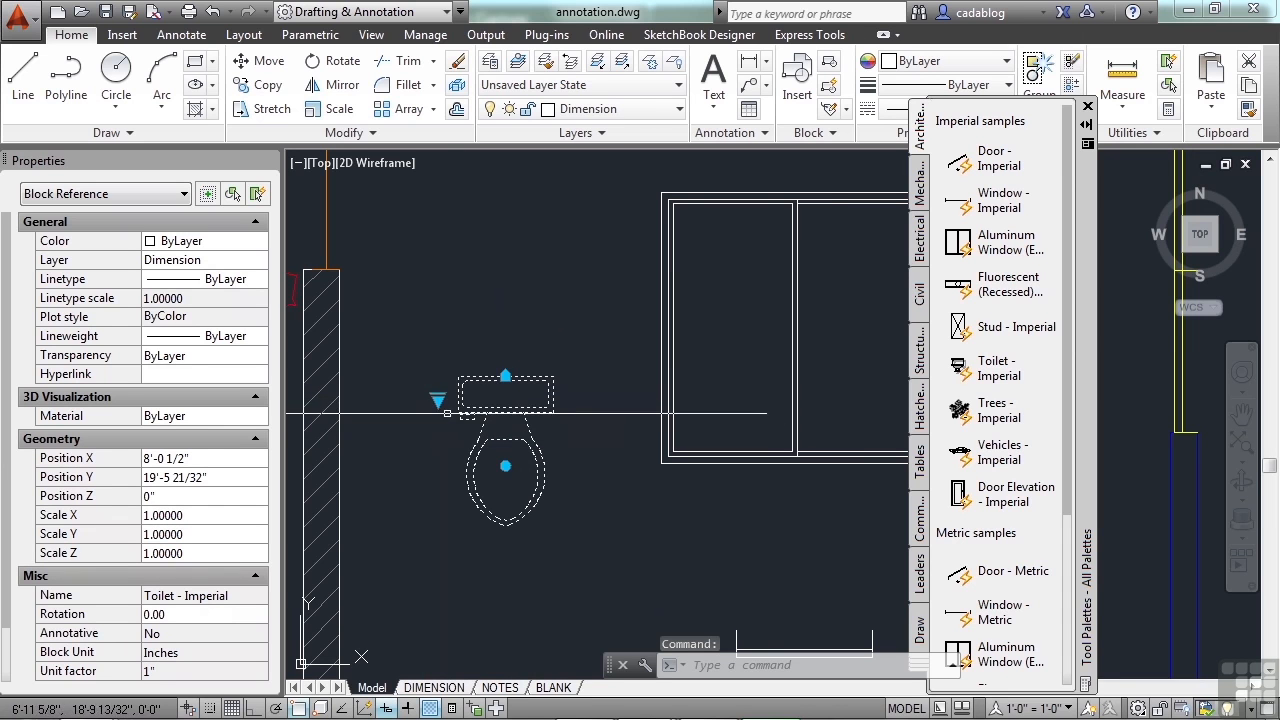
{"action": "left_click", "coordinate": [438, 400]}
{"action": "left_click", "coordinate": [490, 459]}
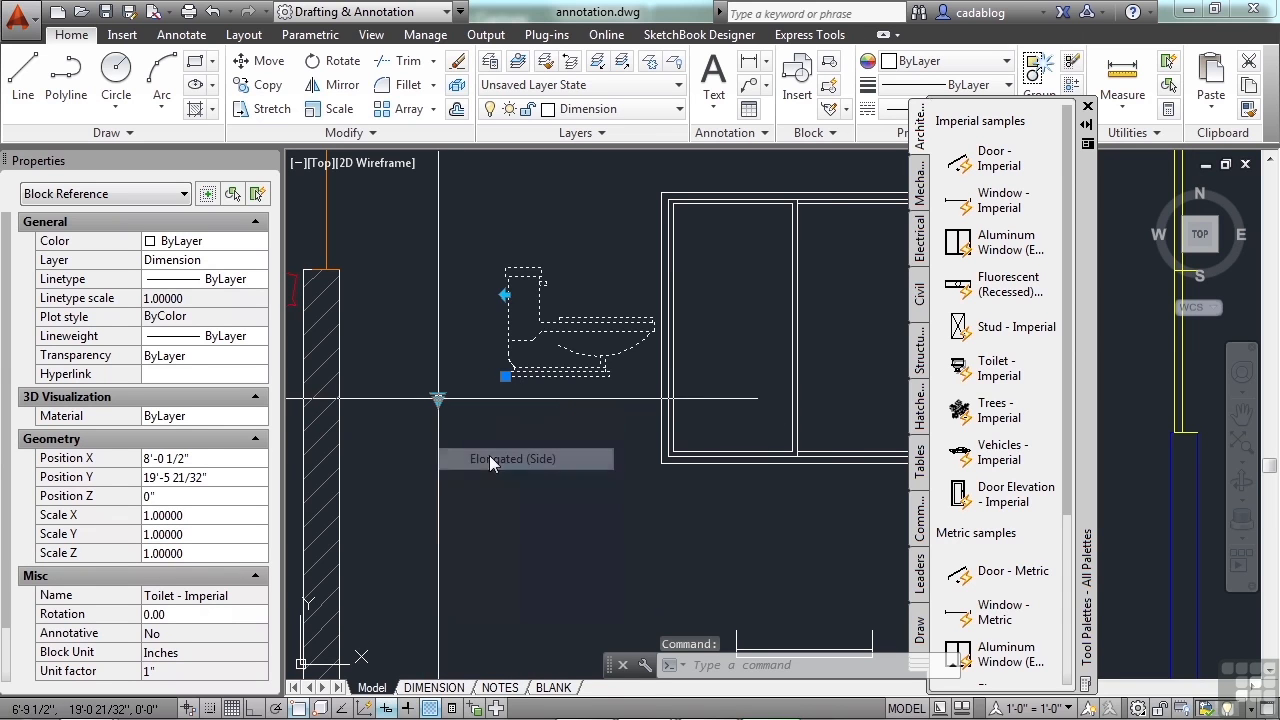
{"action": "left_click", "coordinate": [438, 400]}
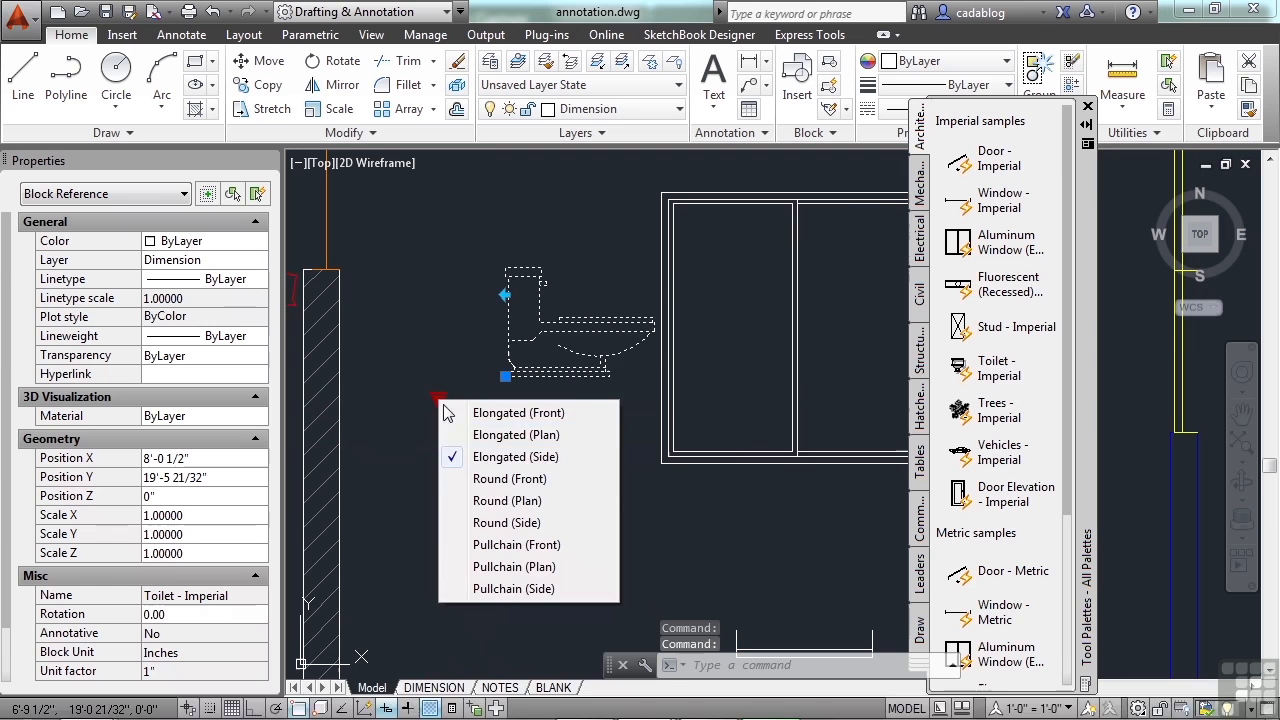
{"action": "left_click", "coordinate": [509, 479]}
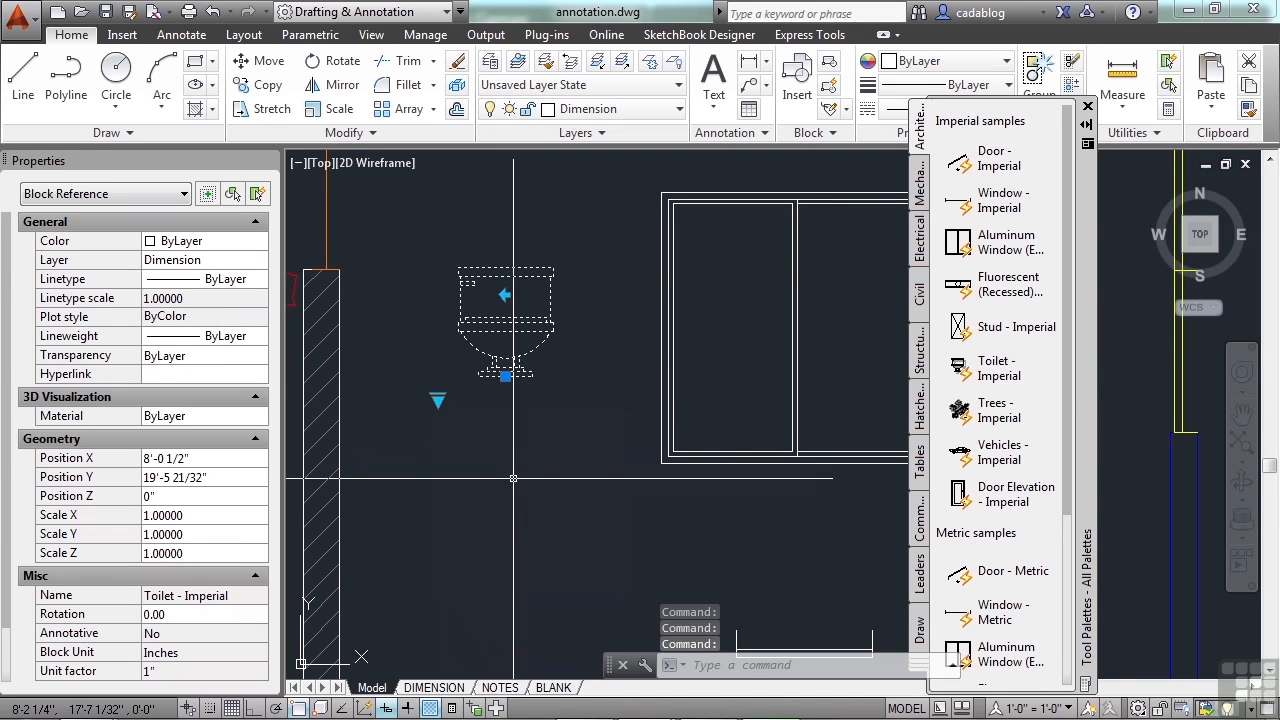
{"action": "key", "text": "Escape"}
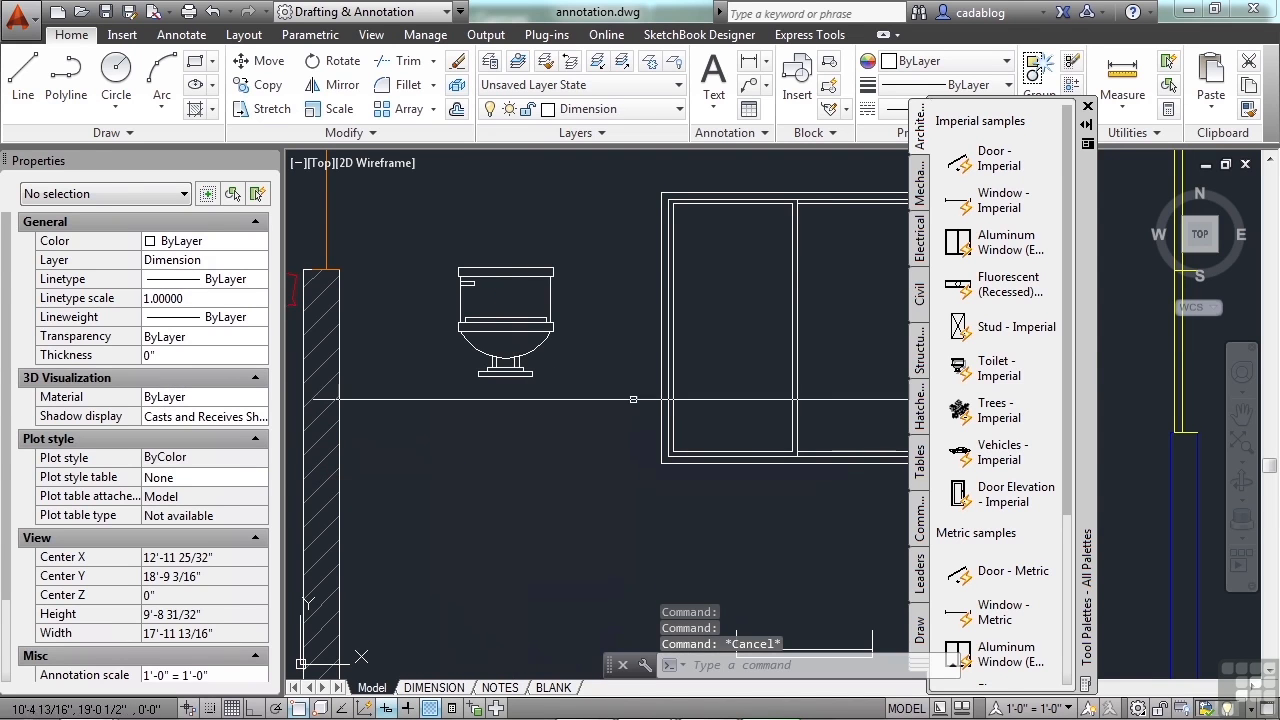
- Set the toilet block's type and view to Pullchain (Side) and clear the selection
{"action": "middle_click_drag", "start_coordinate": [606, 237], "coordinate": [595, 289]}
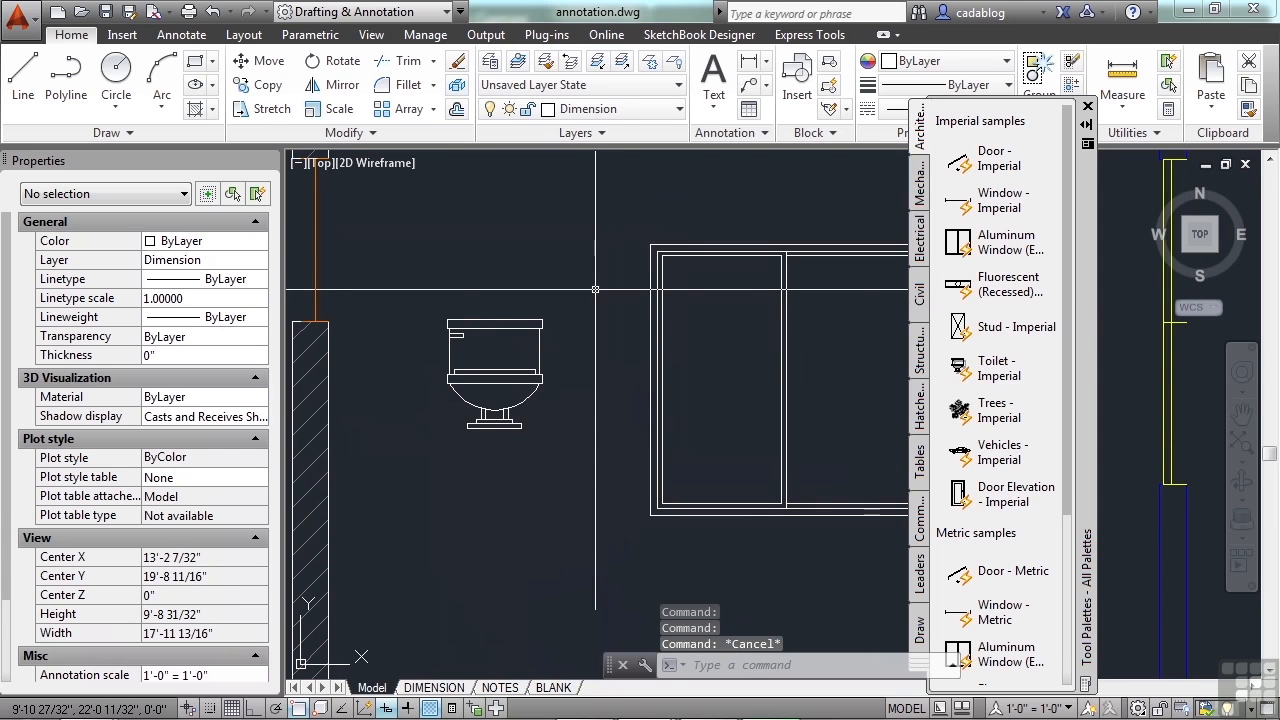
{"action": "left_click", "coordinate": [595, 289]}
{"action": "left_click", "coordinate": [467, 402]}
{"action": "left_click", "coordinate": [427, 451]}
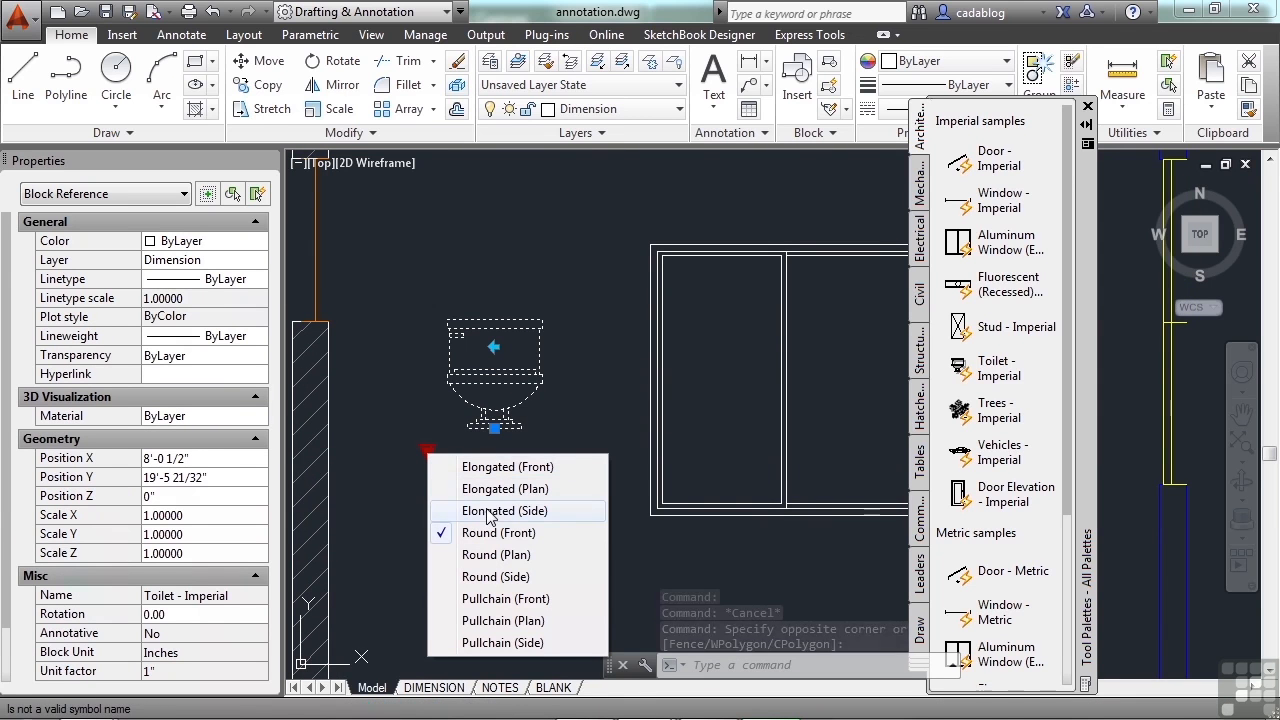
{"action": "left_click", "coordinate": [534, 646]}
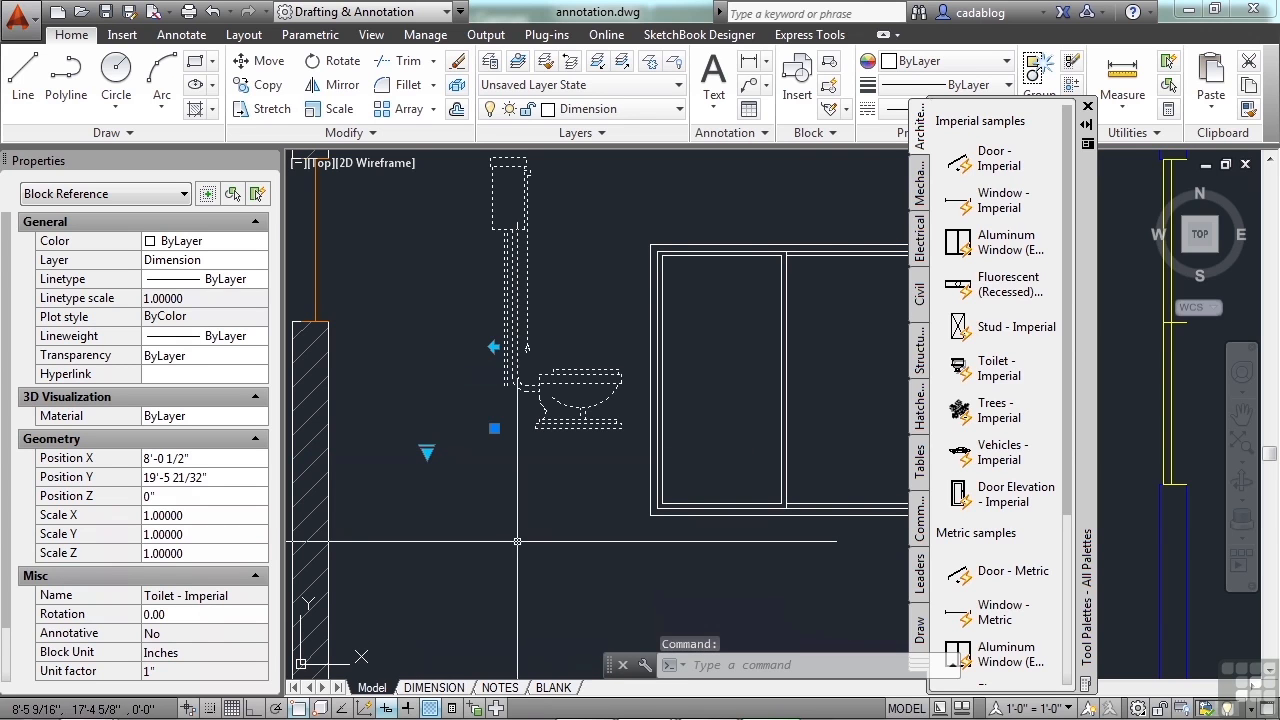
{"action": "key", "text": "Escape"}
- Look through the remaining blocks of the Architectural palette, down to the metric samples
{"action": "middle_click_drag", "start_coordinate": [480, 518], "coordinate": [421, 563]}
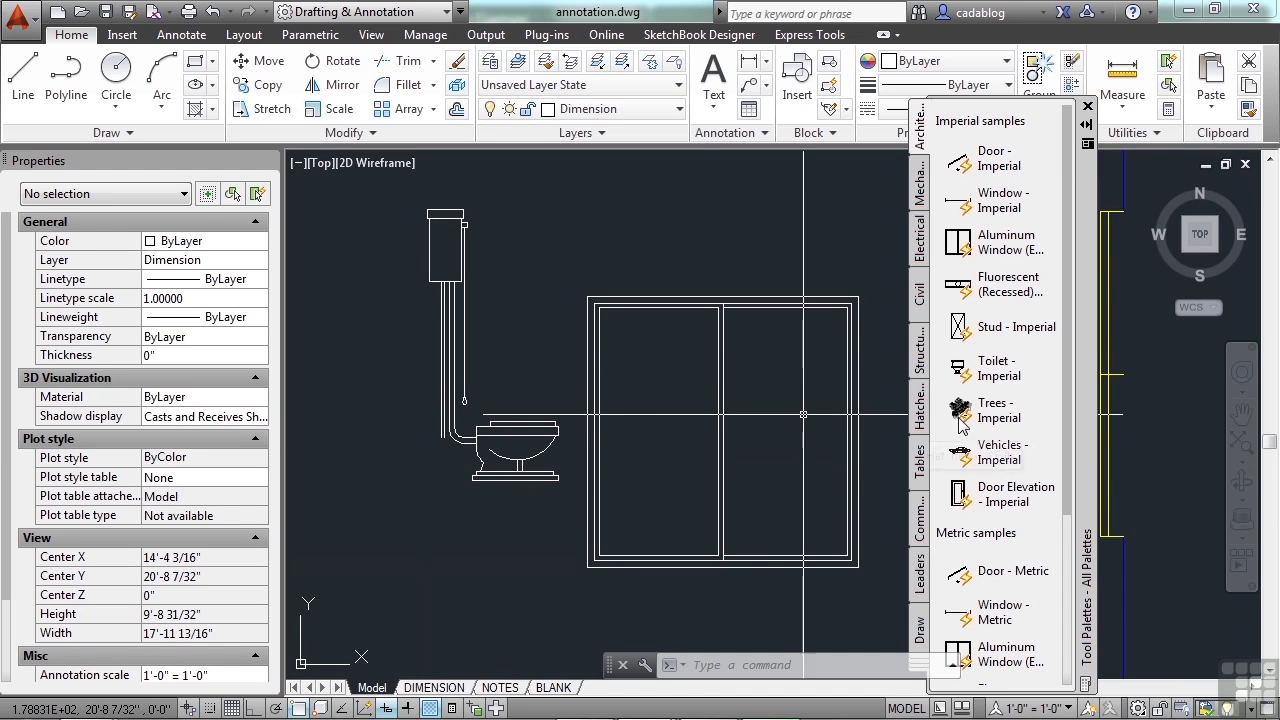
{"action": "left_click_drag", "start_coordinate": [1064, 387], "coordinate": [1070, 600]}
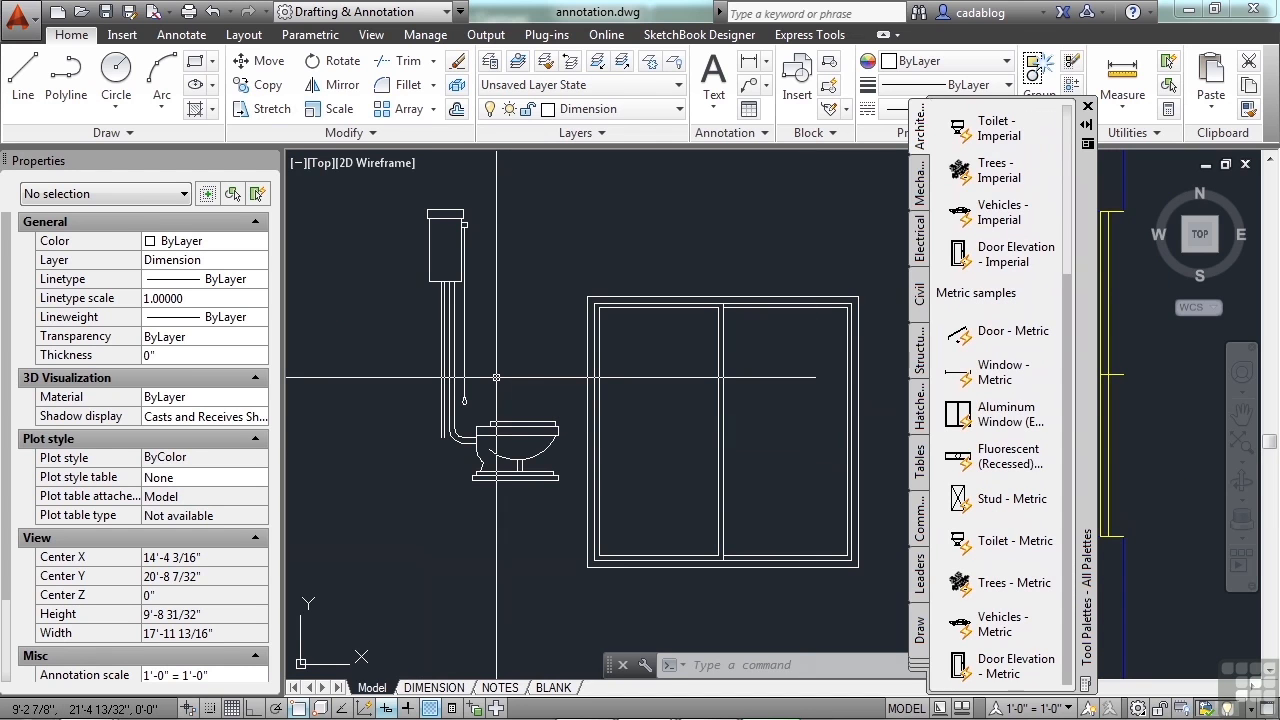